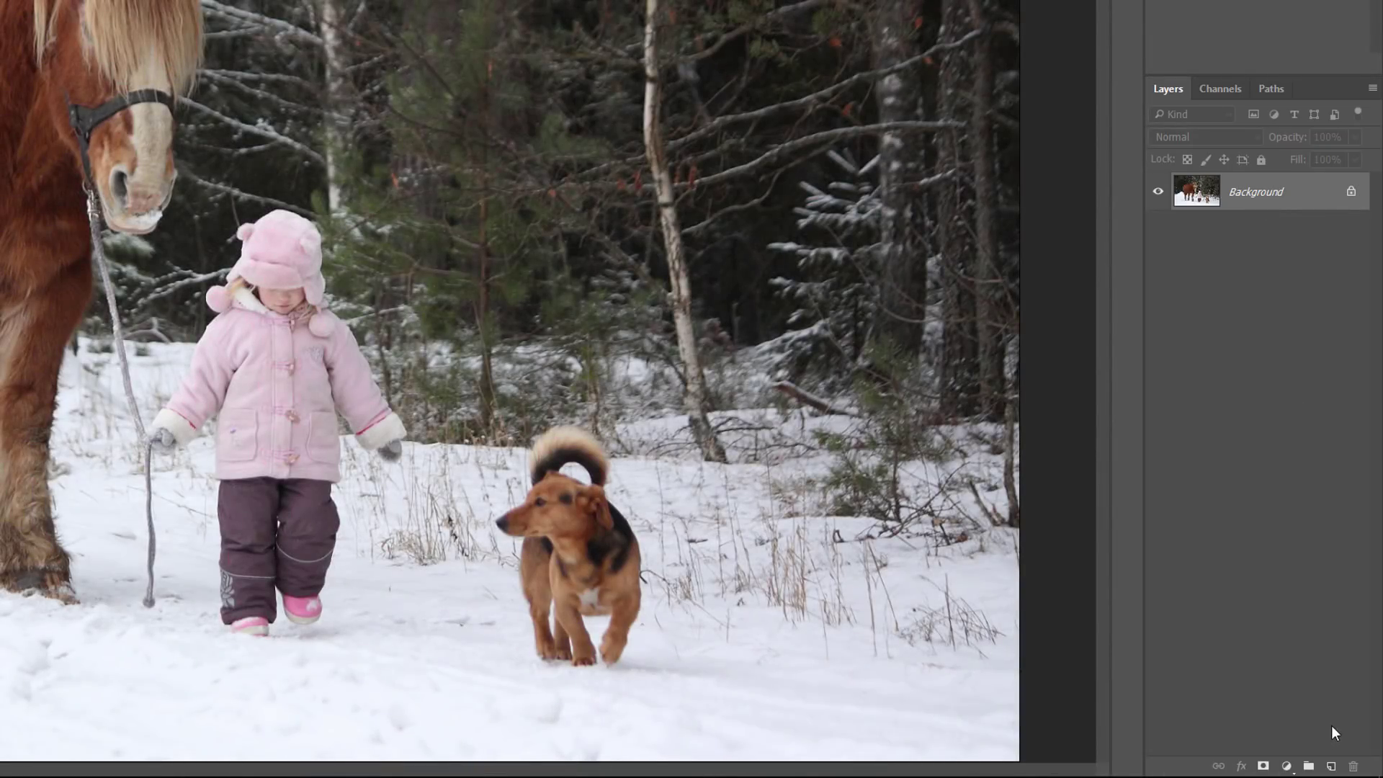
- Add a new layer above the Background and name it Snow
left_click(1331, 767)
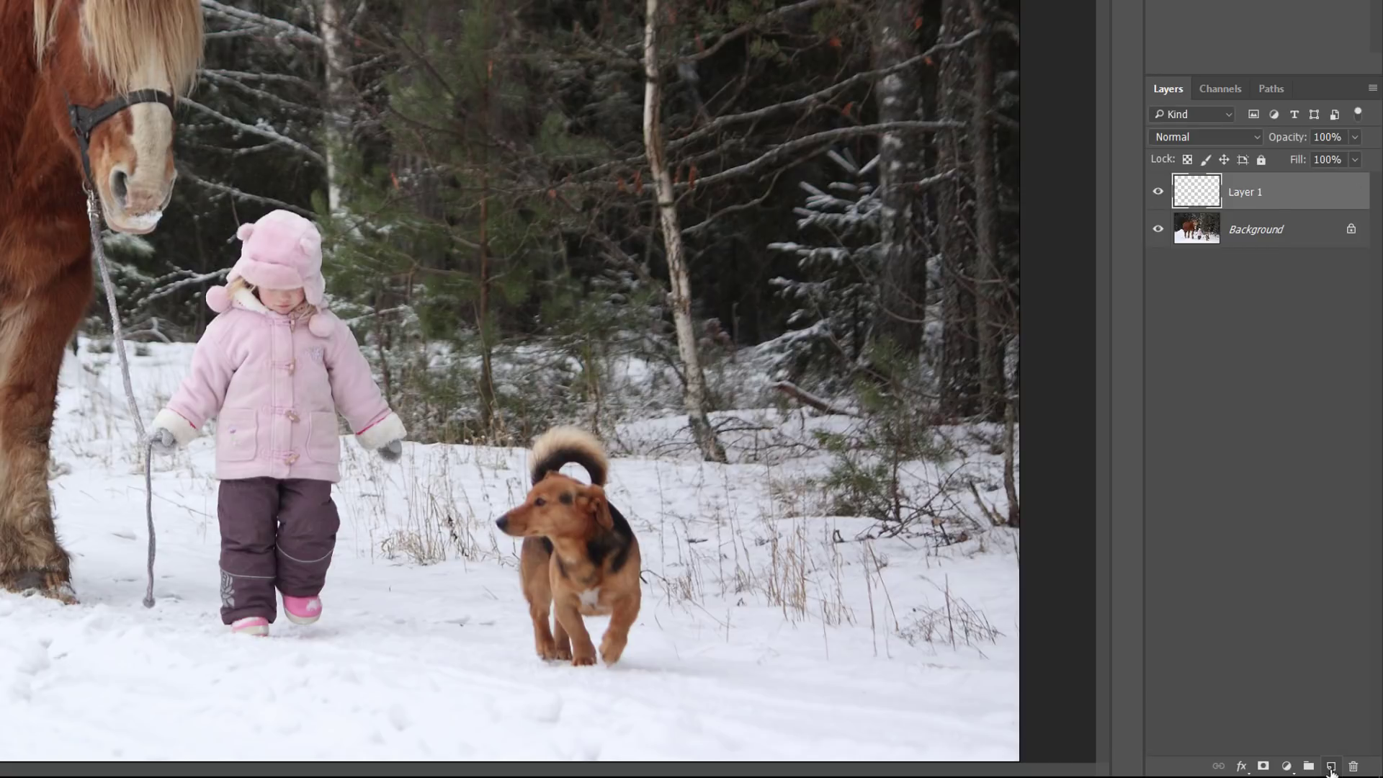
double_click(1255, 193)
type("Snow")
key("Return")
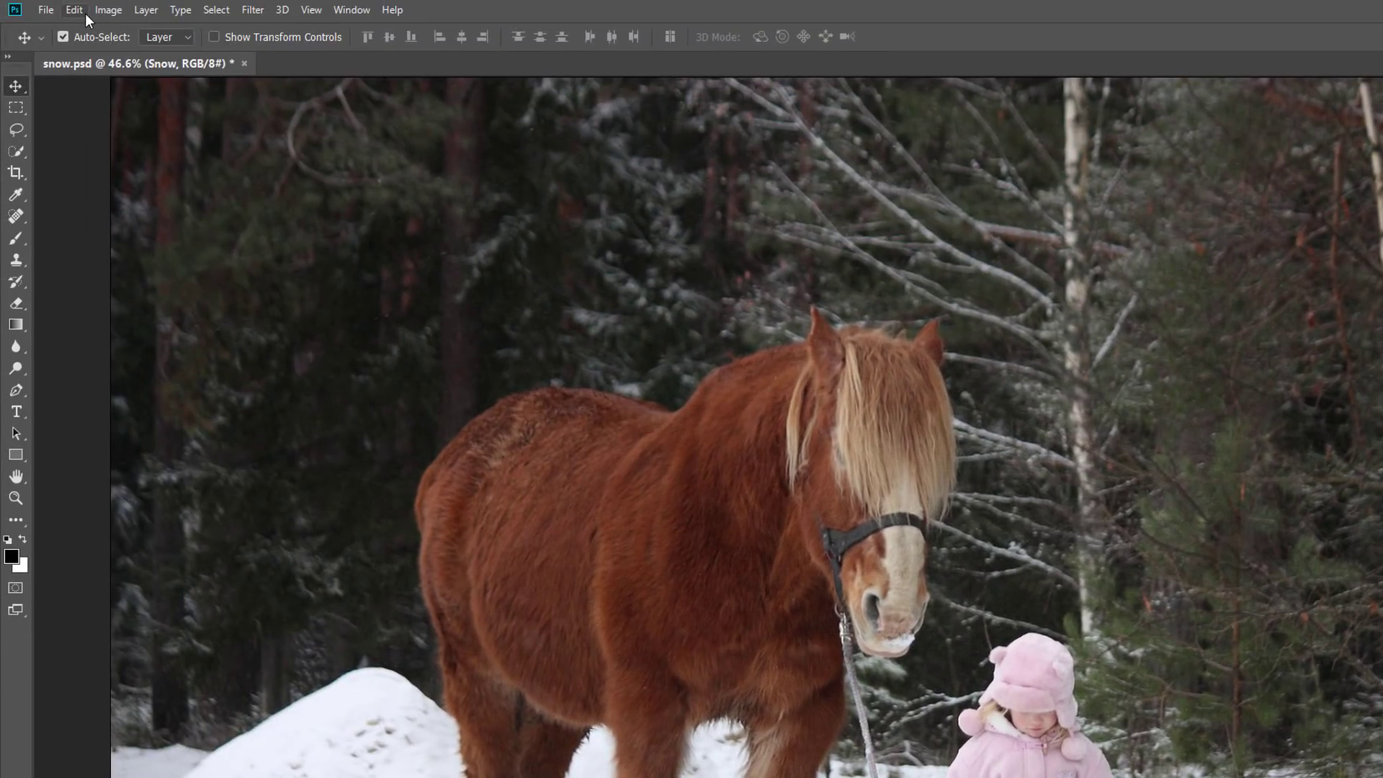
- Fill the entire Snow layer with black
left_click(85, 13)
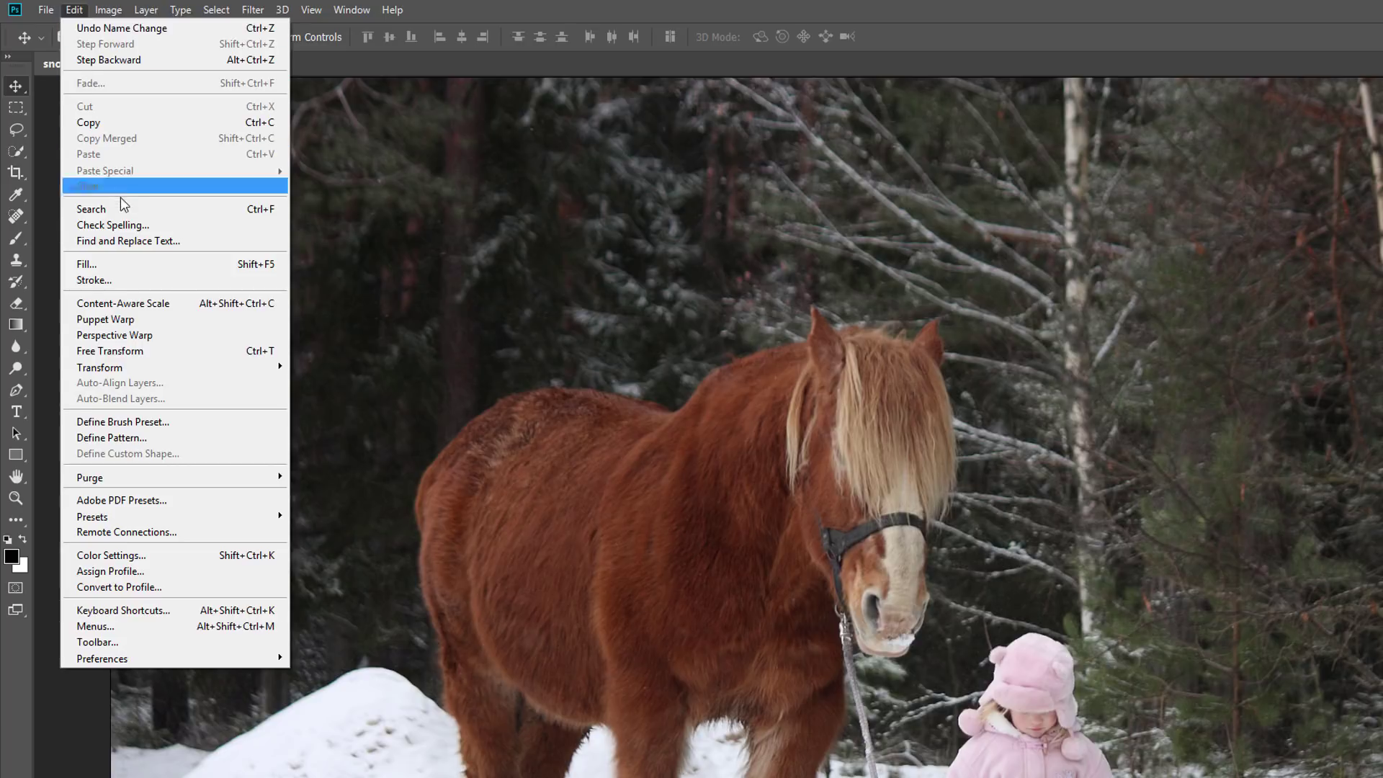
left_click(124, 265)
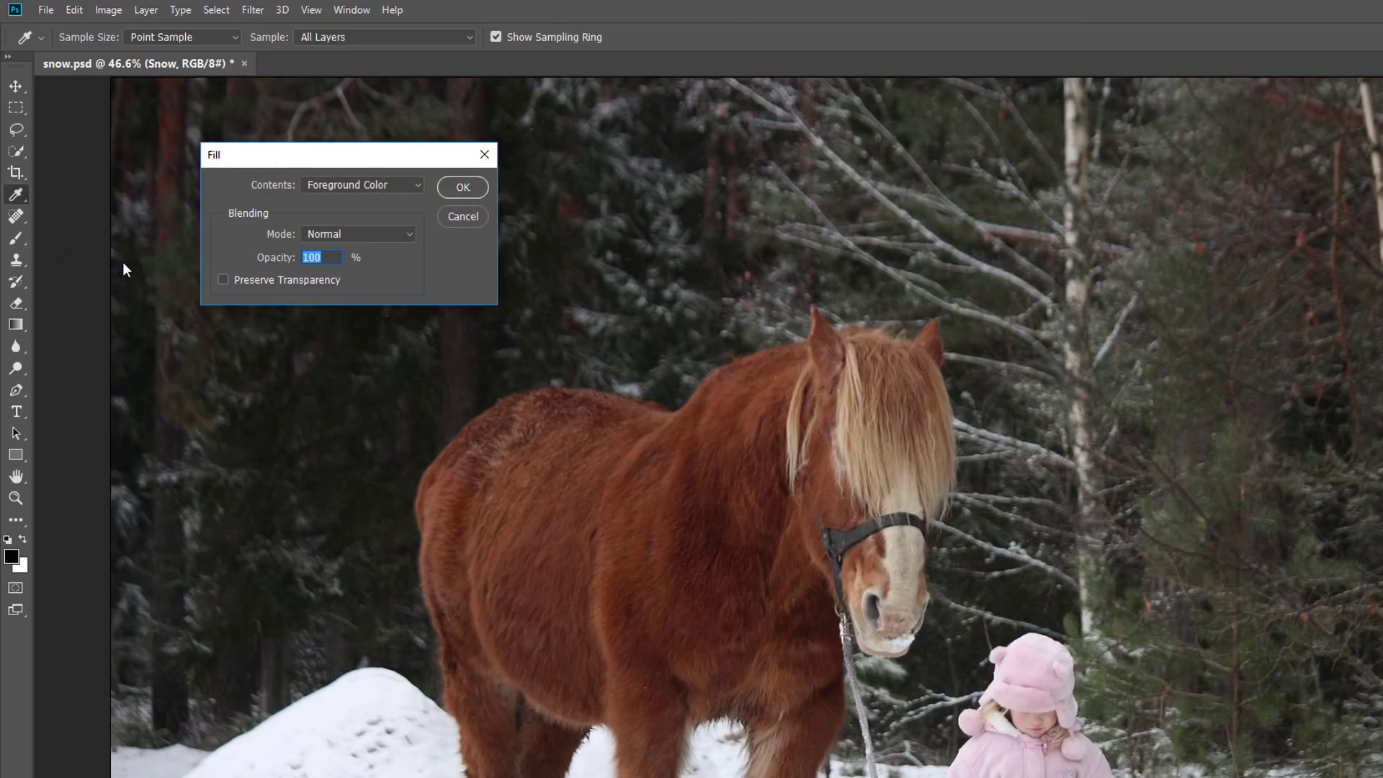
left_click(395, 185)
left_click(343, 297)
left_click(462, 188)
key("v")
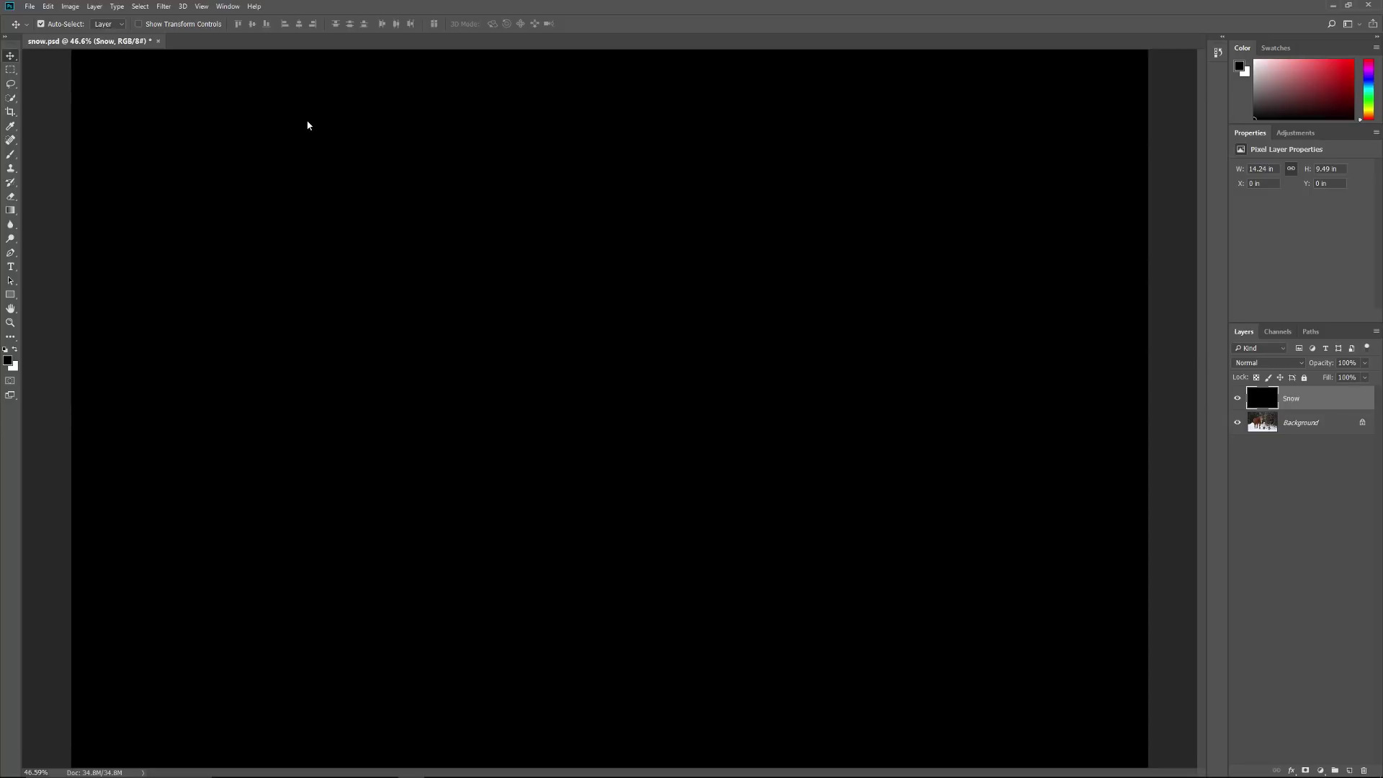
- Apply Add Noise to the Snow layer with amount 25%, Gaussian distribution and Monochromatic
left_click(165, 8)
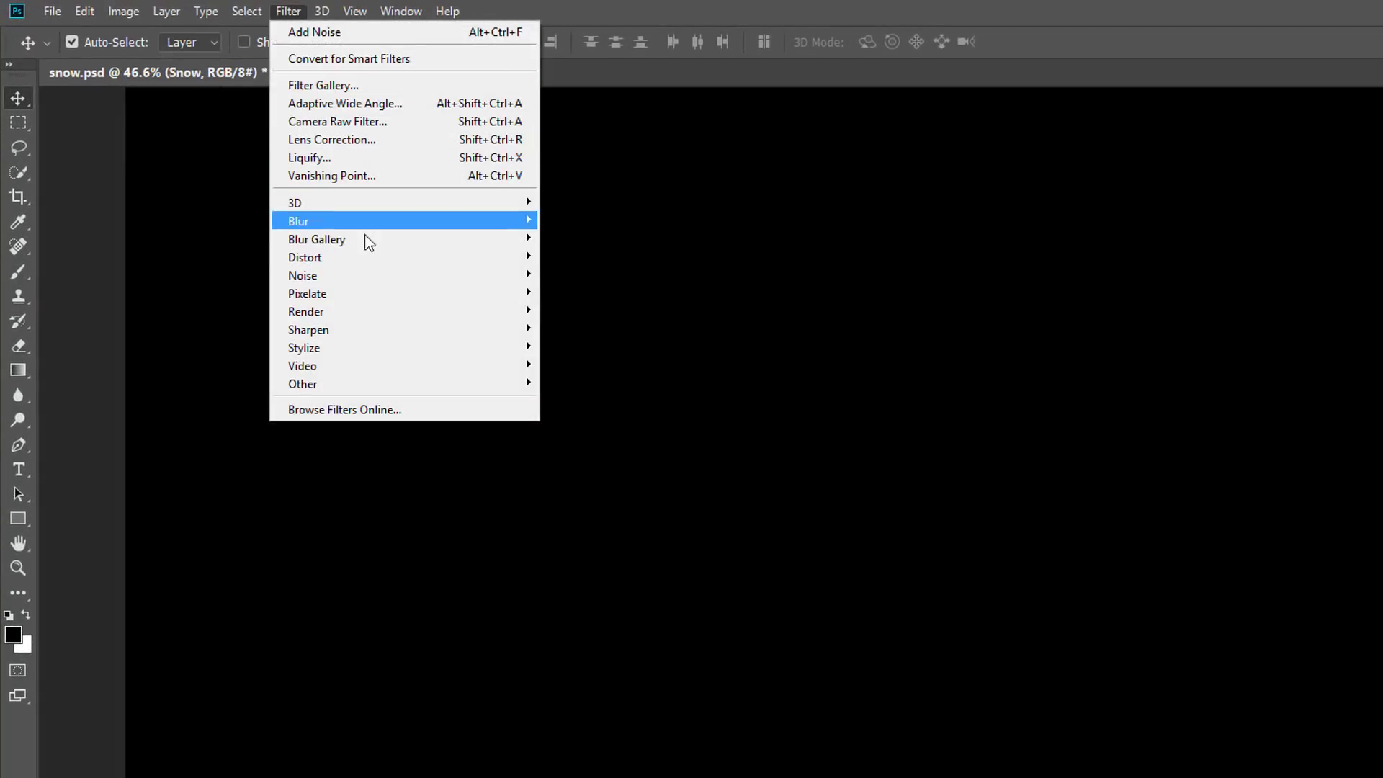
mouse_move(450, 278)
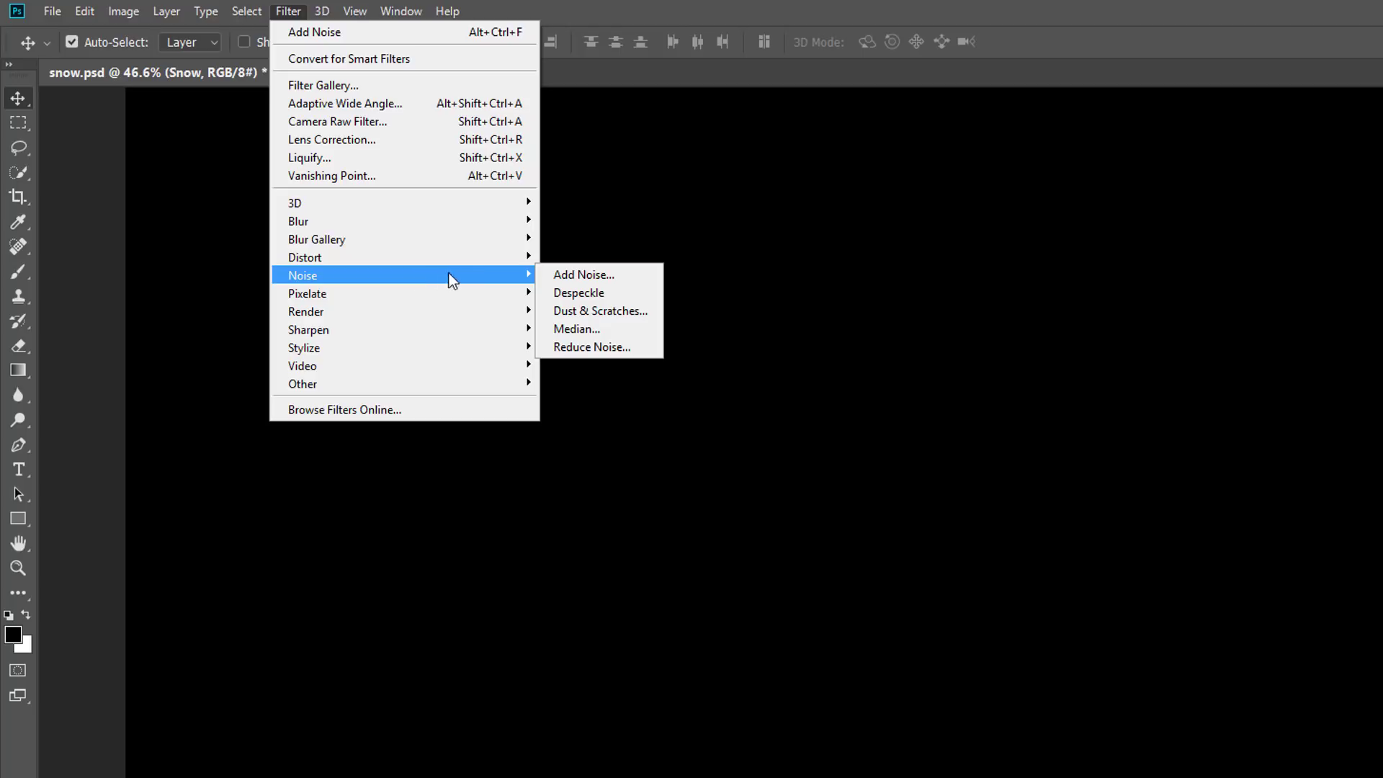
left_click(620, 274)
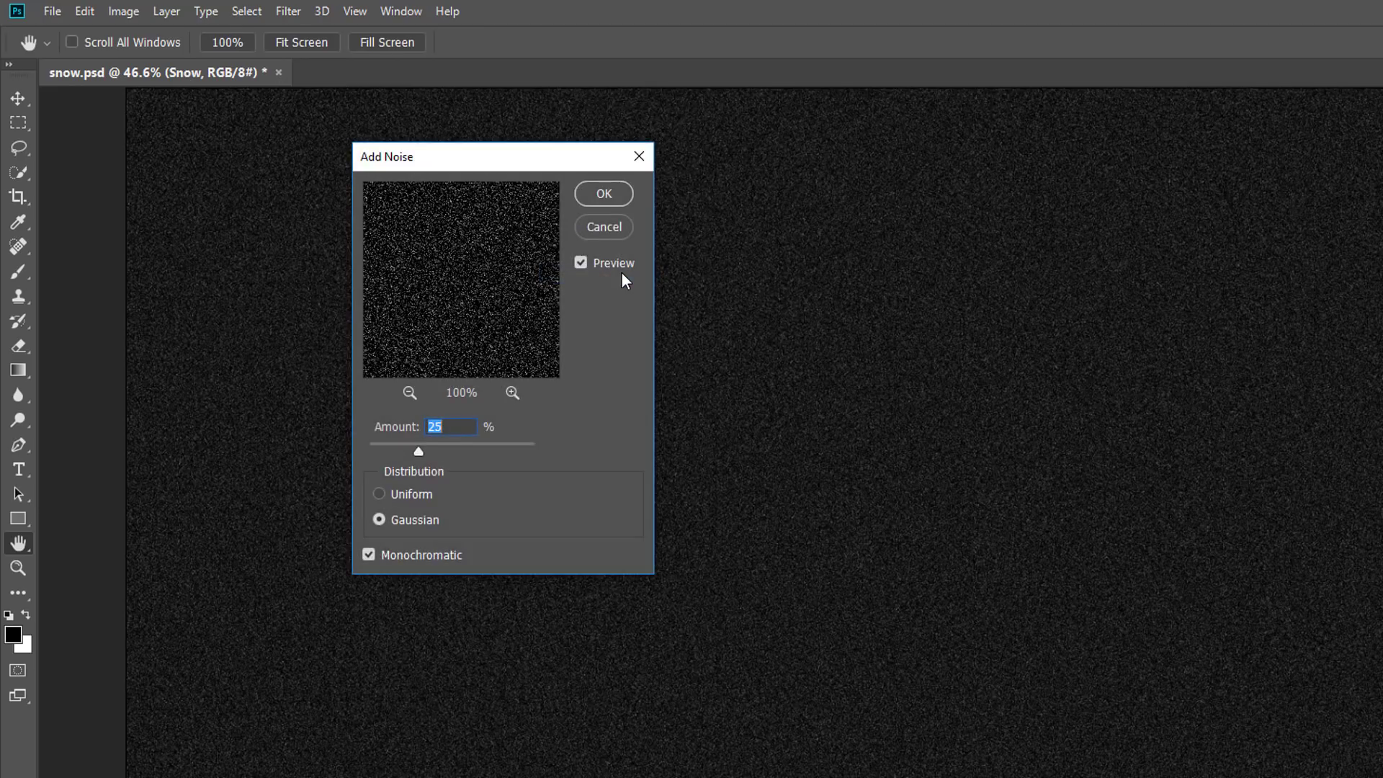
left_click(457, 427)
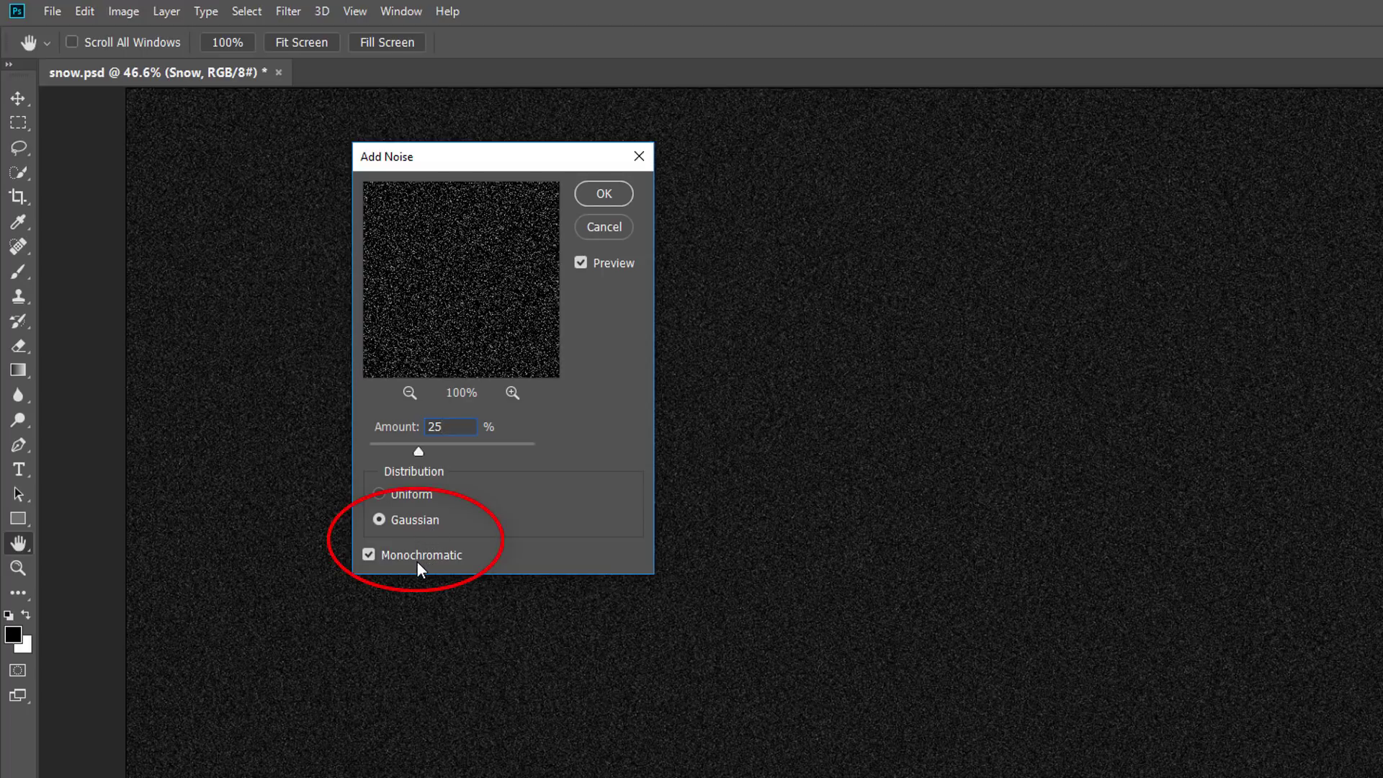
left_click(617, 198)
key("v")
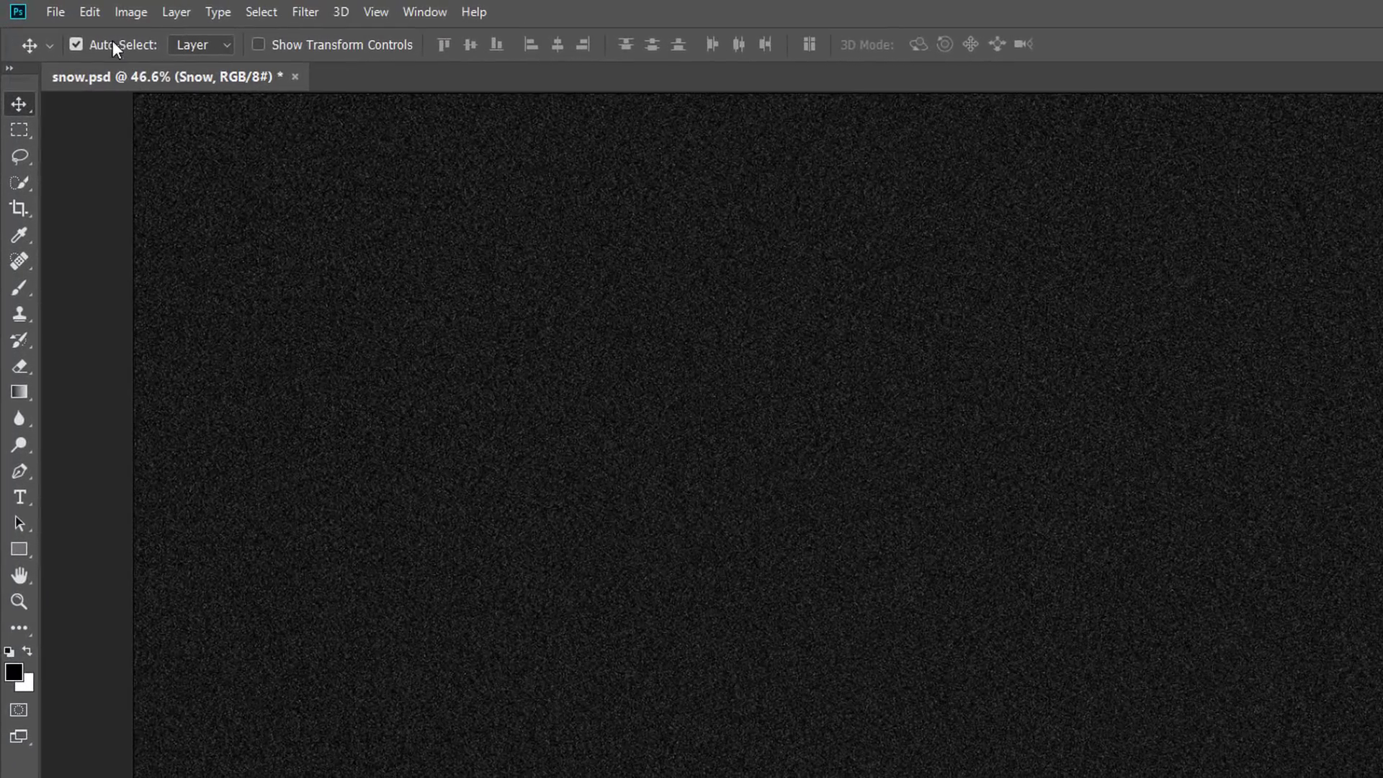
- Scale the Snow layer to 400% in width and height and set its blend mode to Screen
left_click(90, 12)
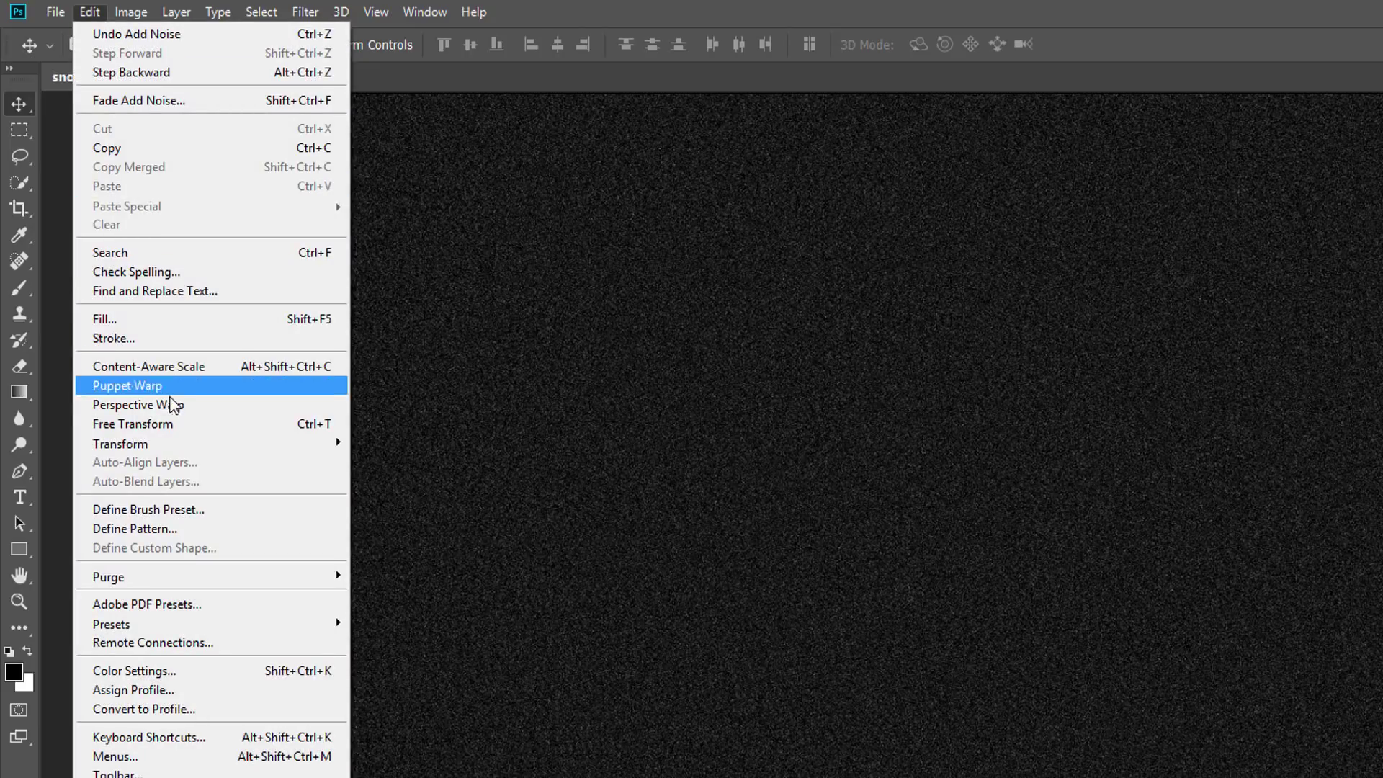
mouse_move(201, 451)
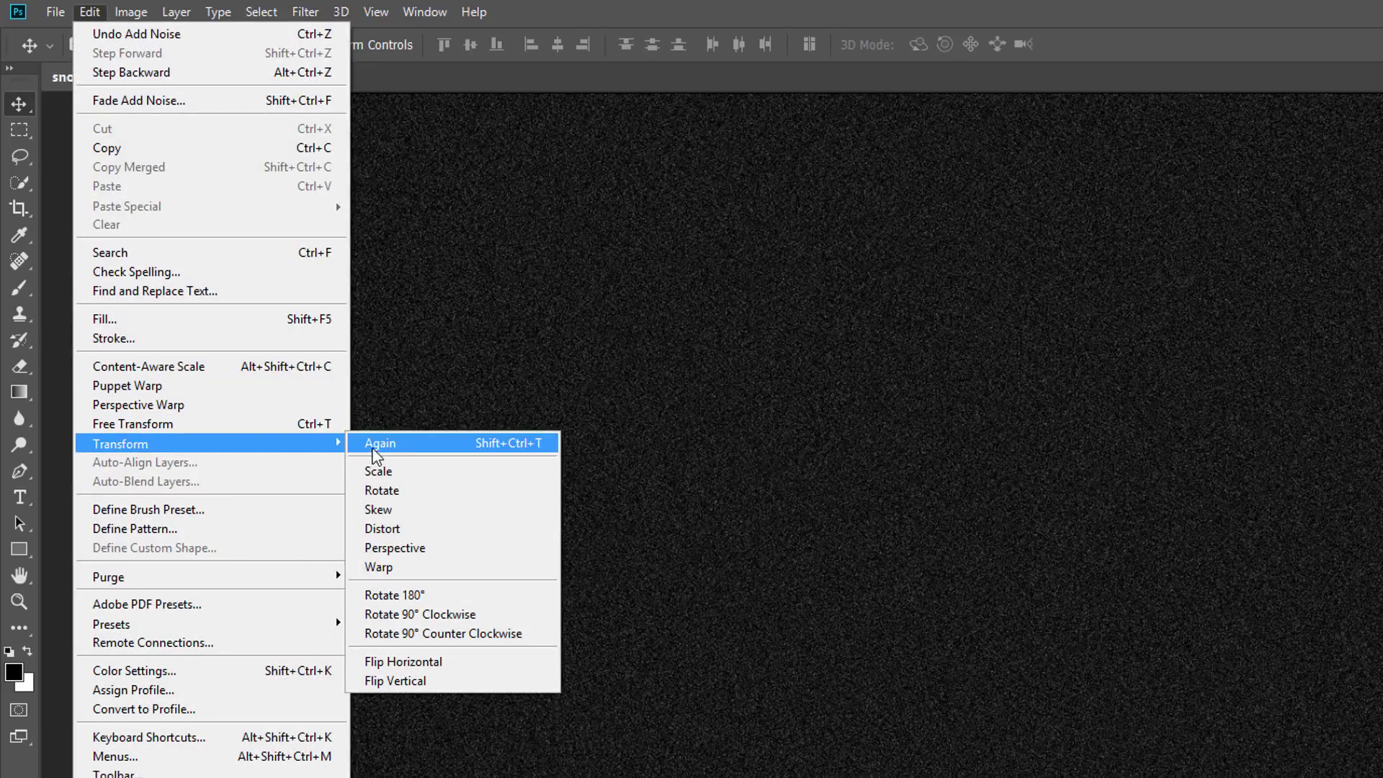
left_click(430, 472)
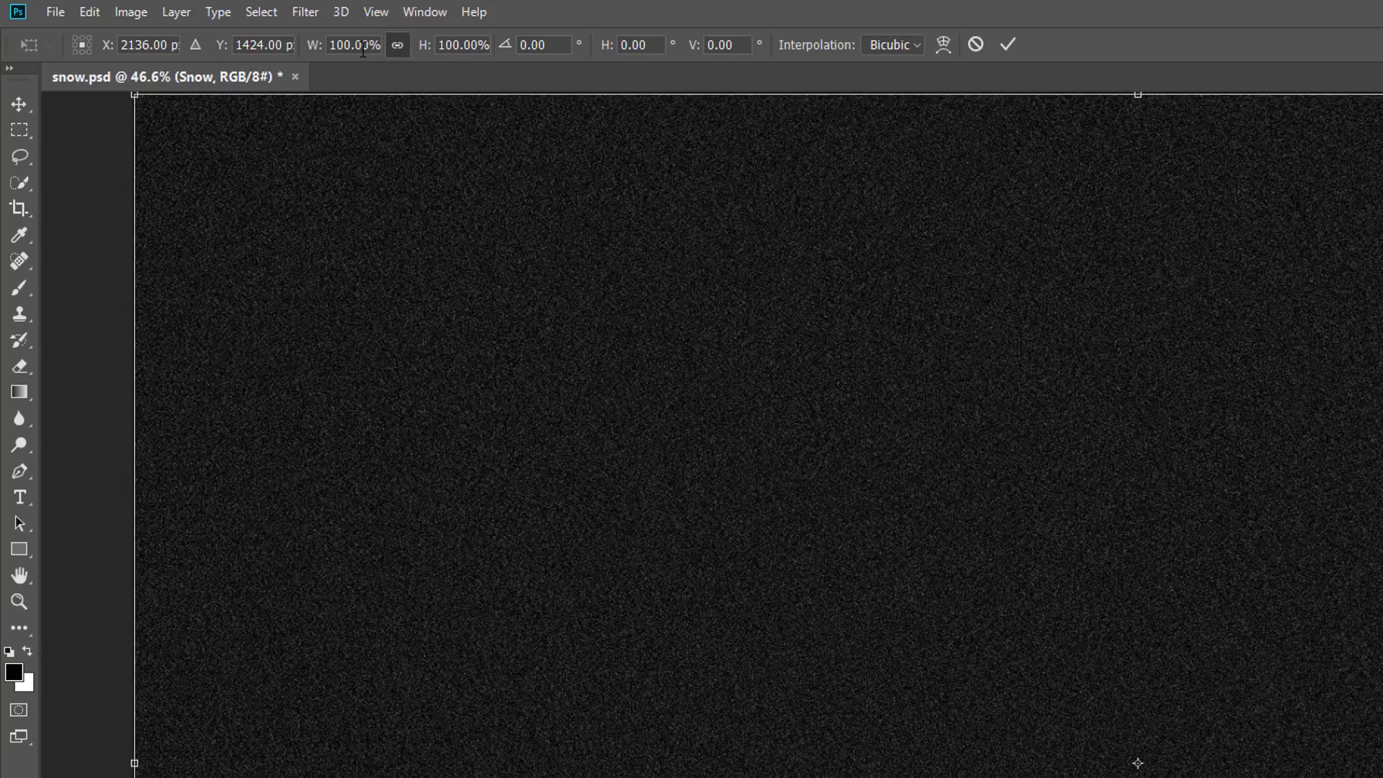
left_click(324, 51)
type("4")
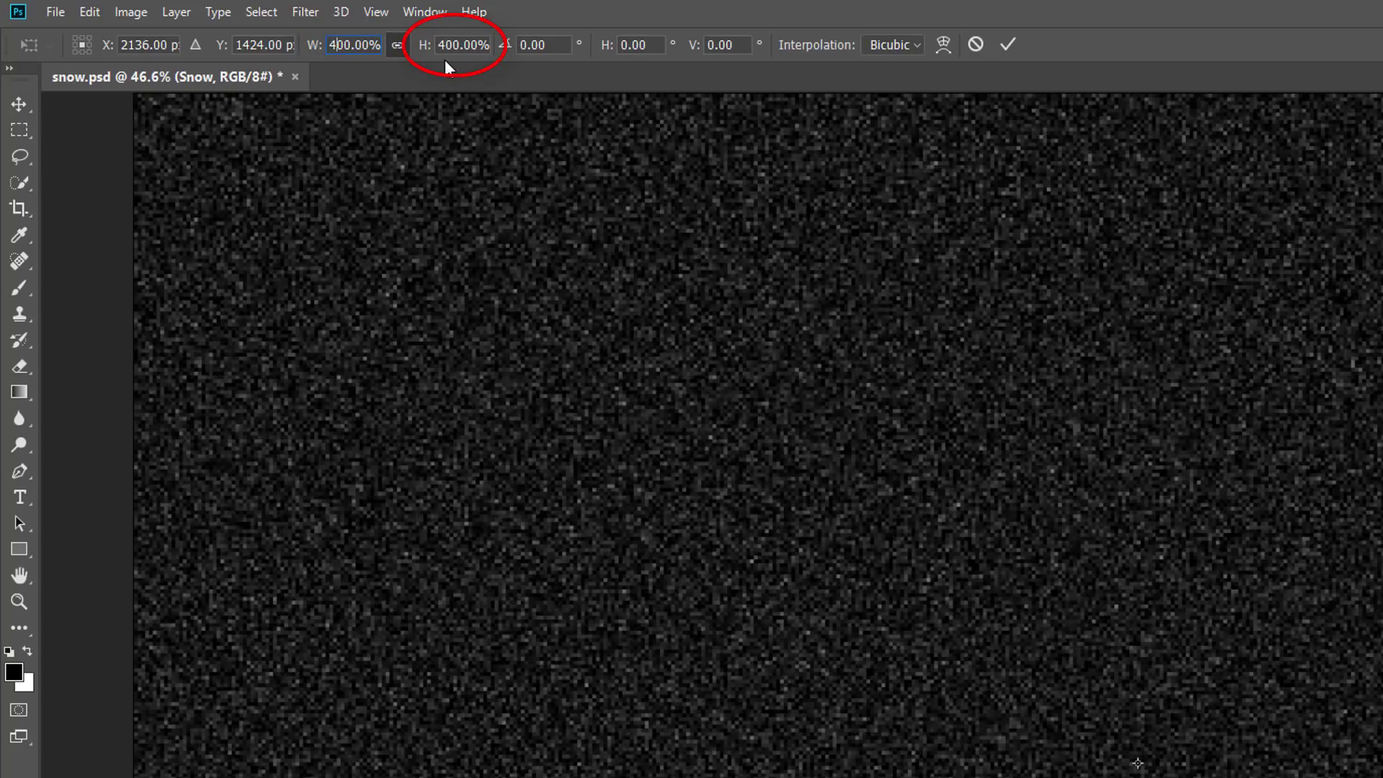
left_click(1010, 52)
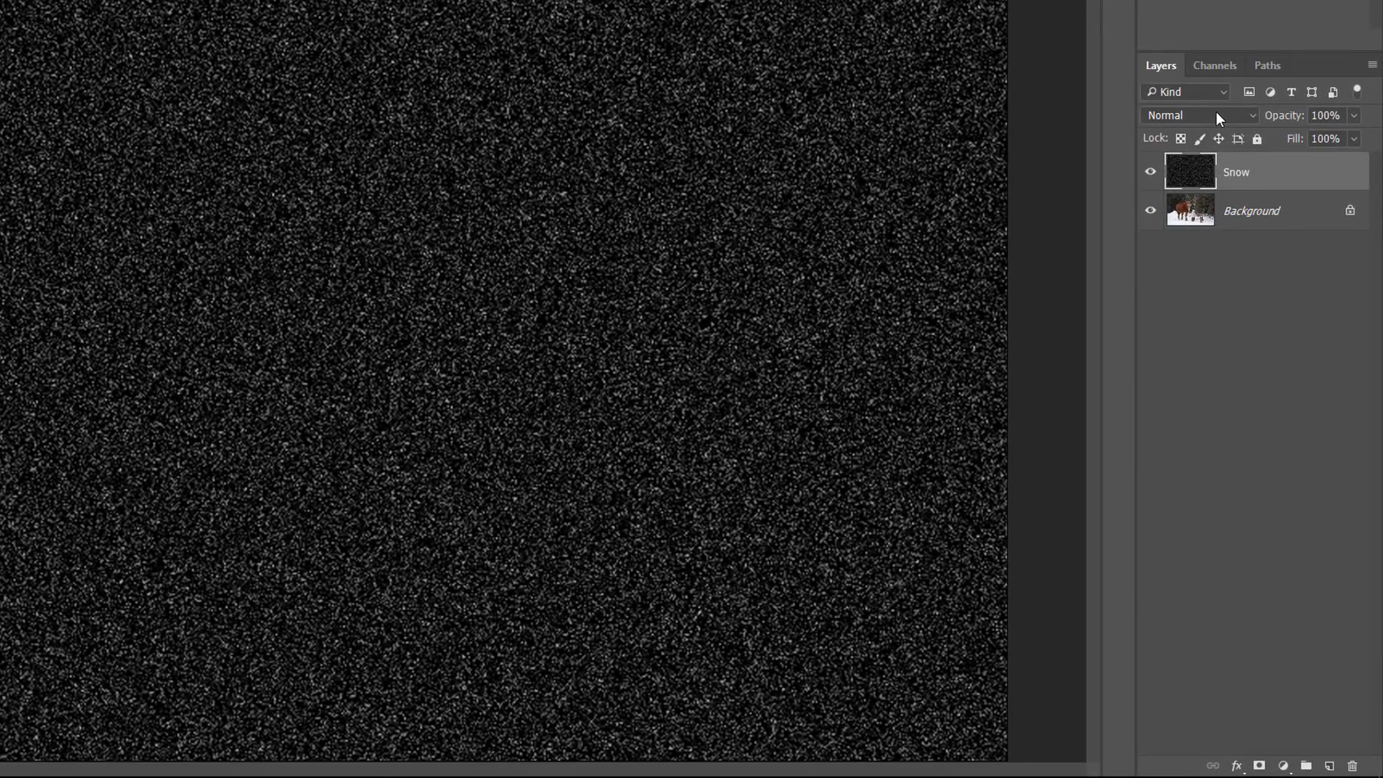
left_click(1216, 114)
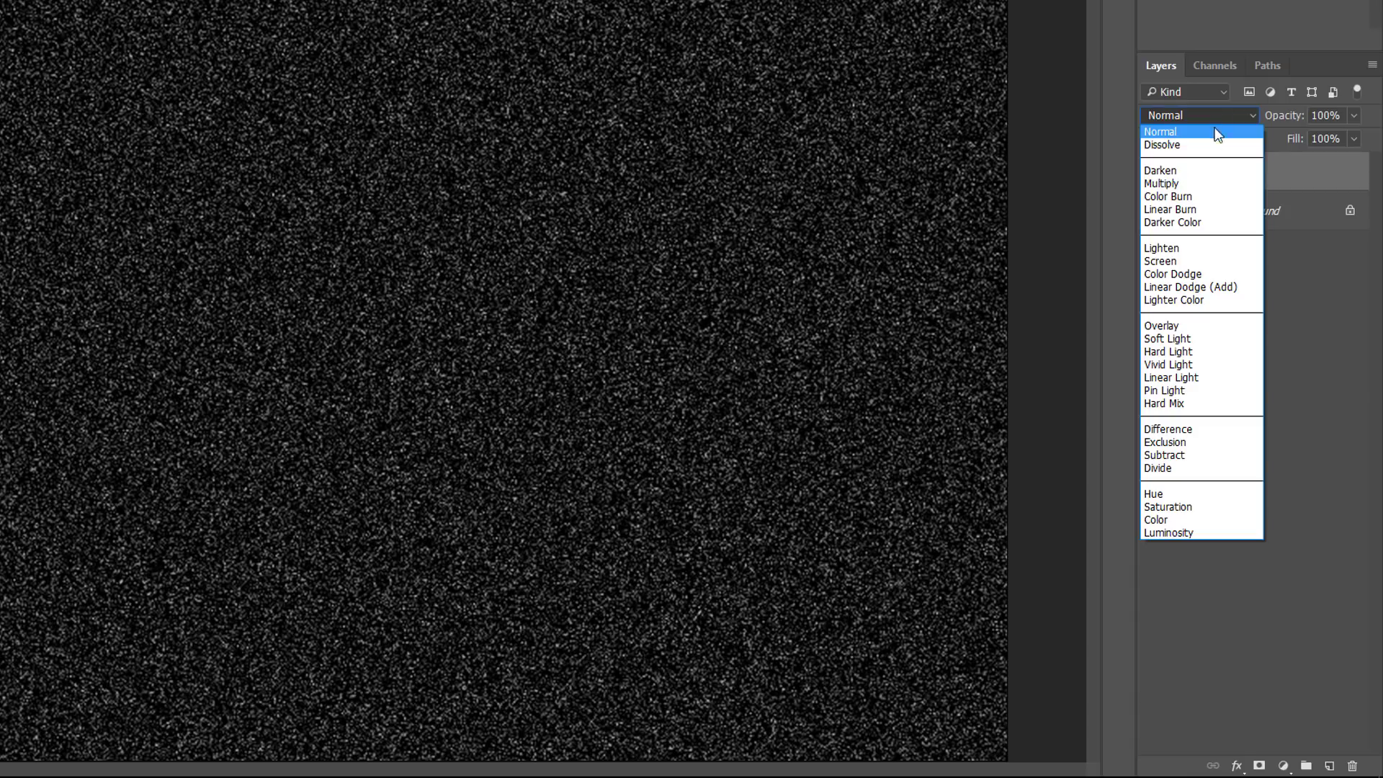
left_click(1194, 260)
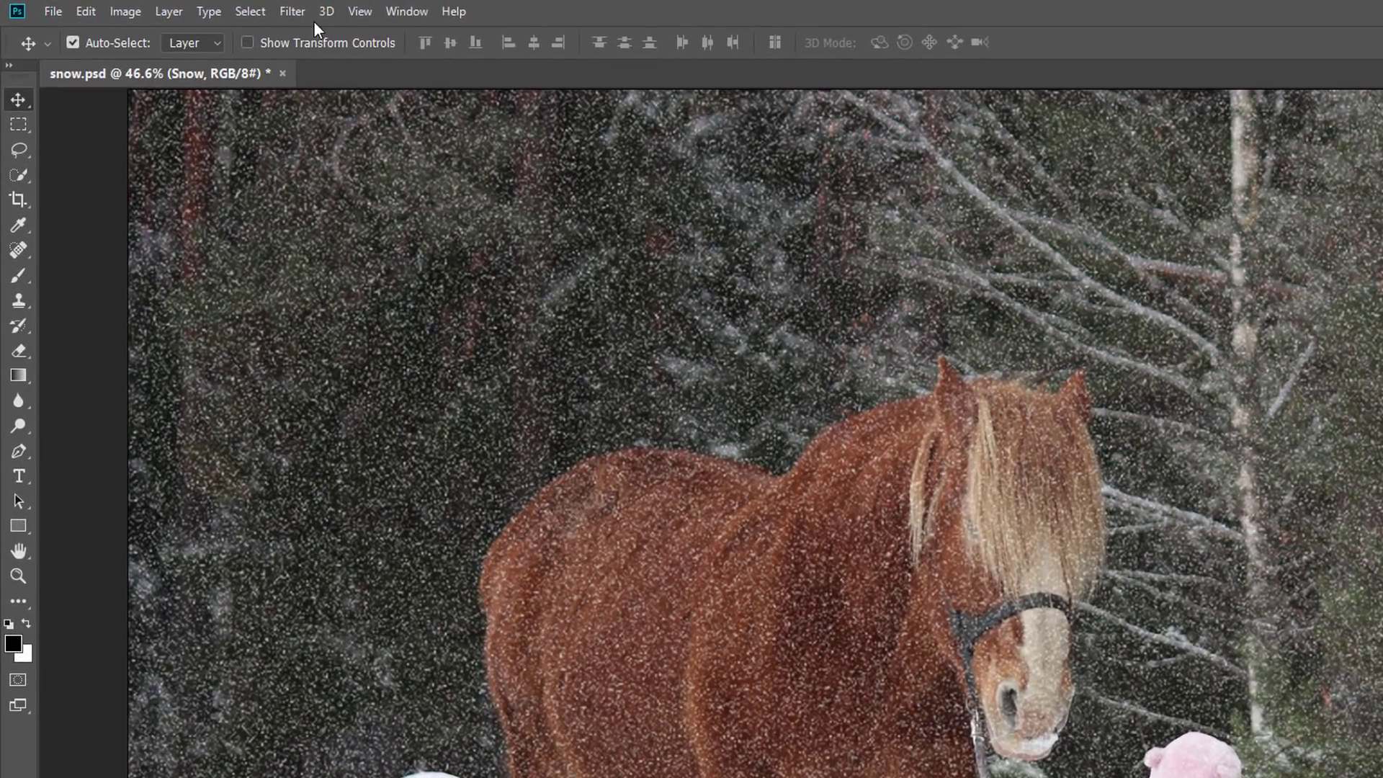
- Apply Motion Blur to the Snow layer with an angle of -65° and a distance of 12 pixels
left_click(304, 13)
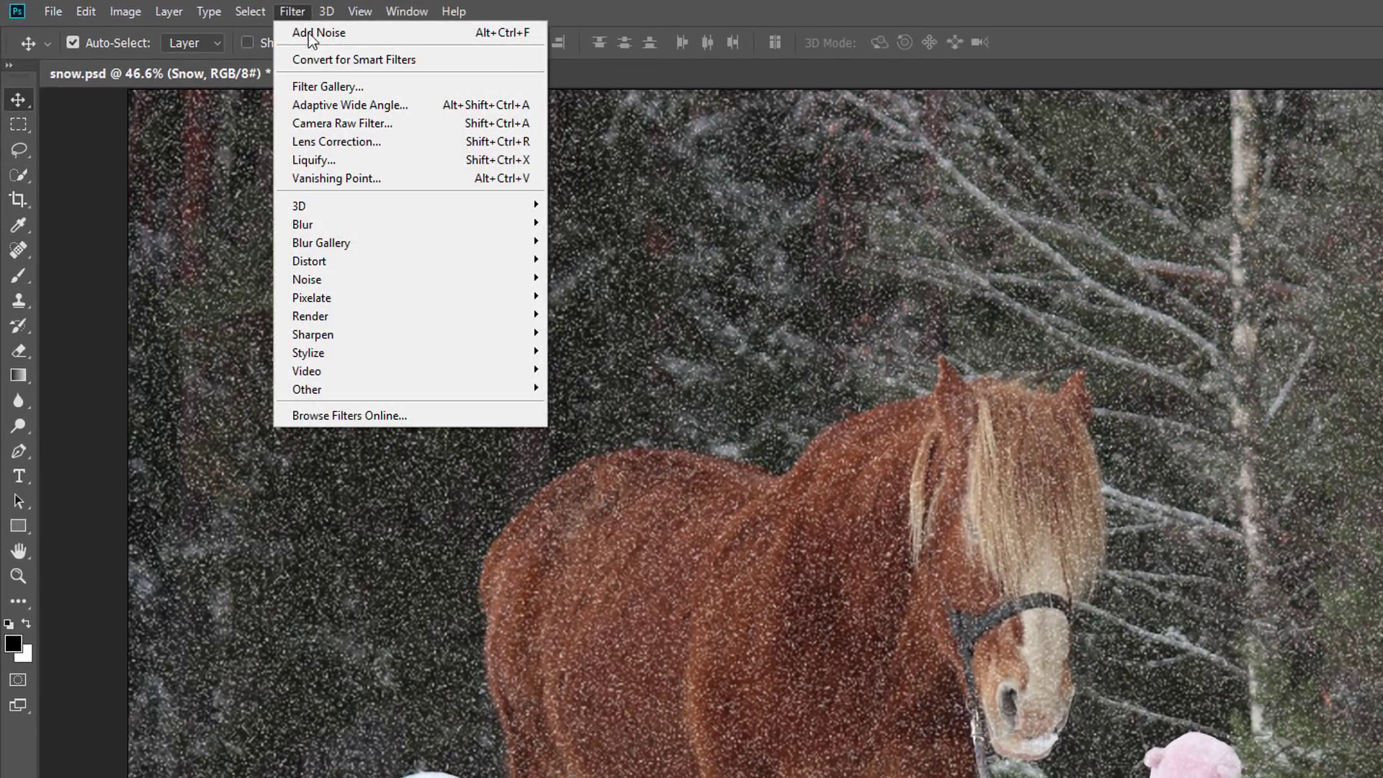
mouse_move(349, 224)
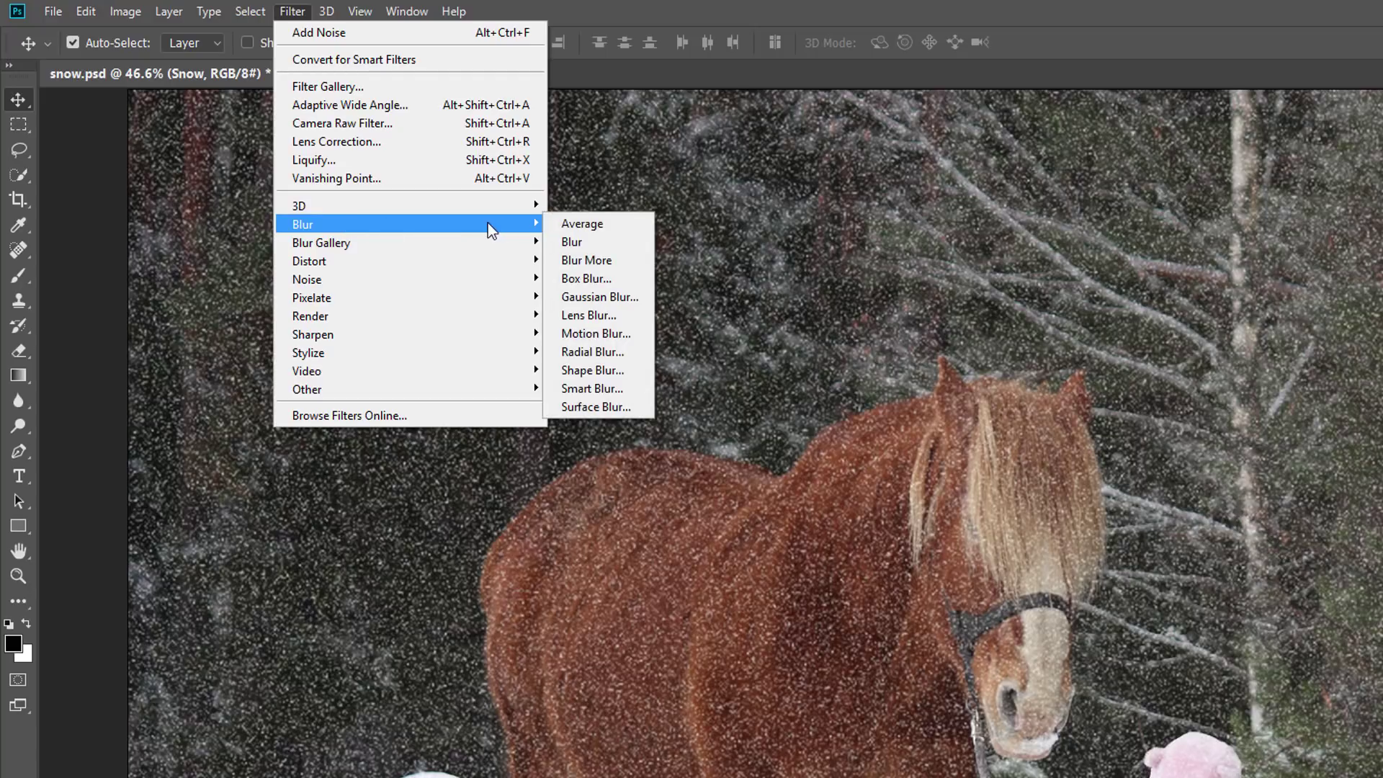
left_click(636, 334)
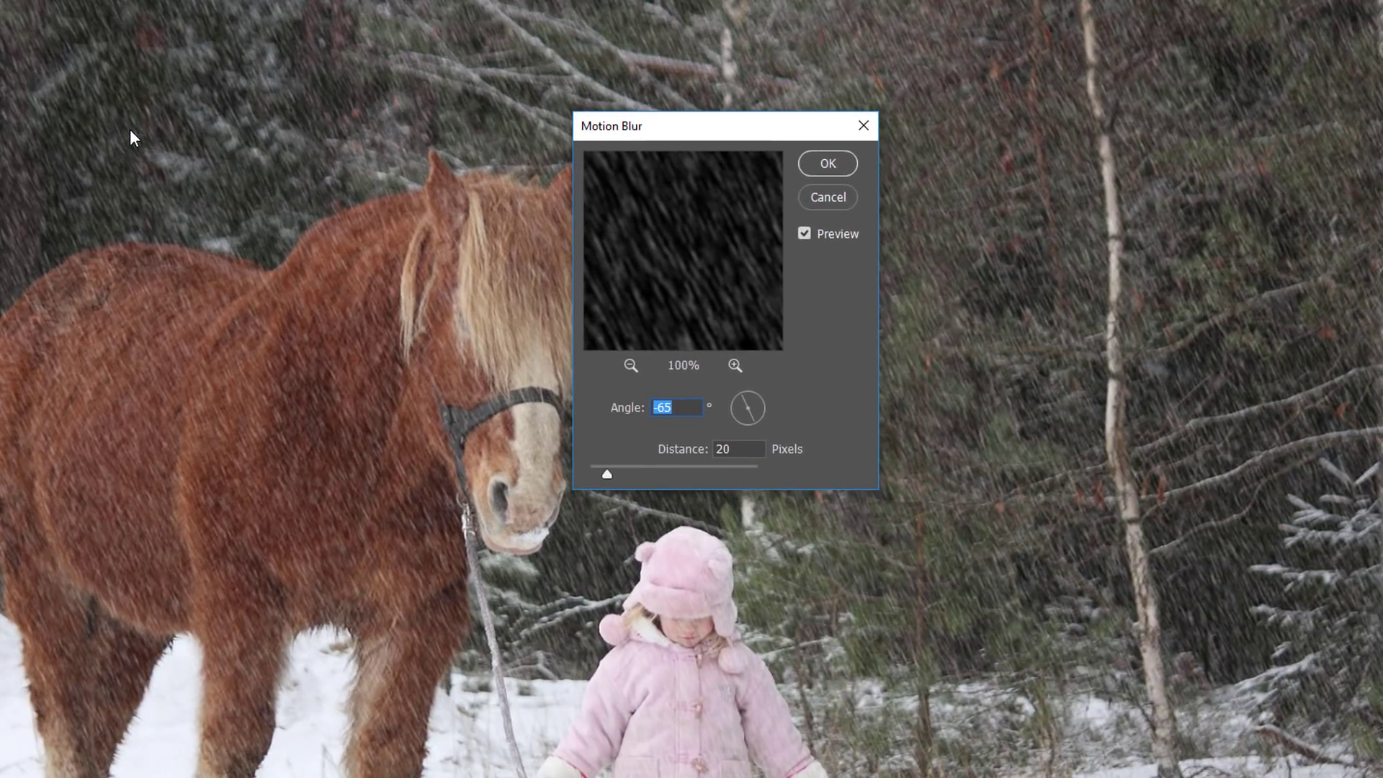
left_click(681, 409)
double_click(735, 447)
type("12")
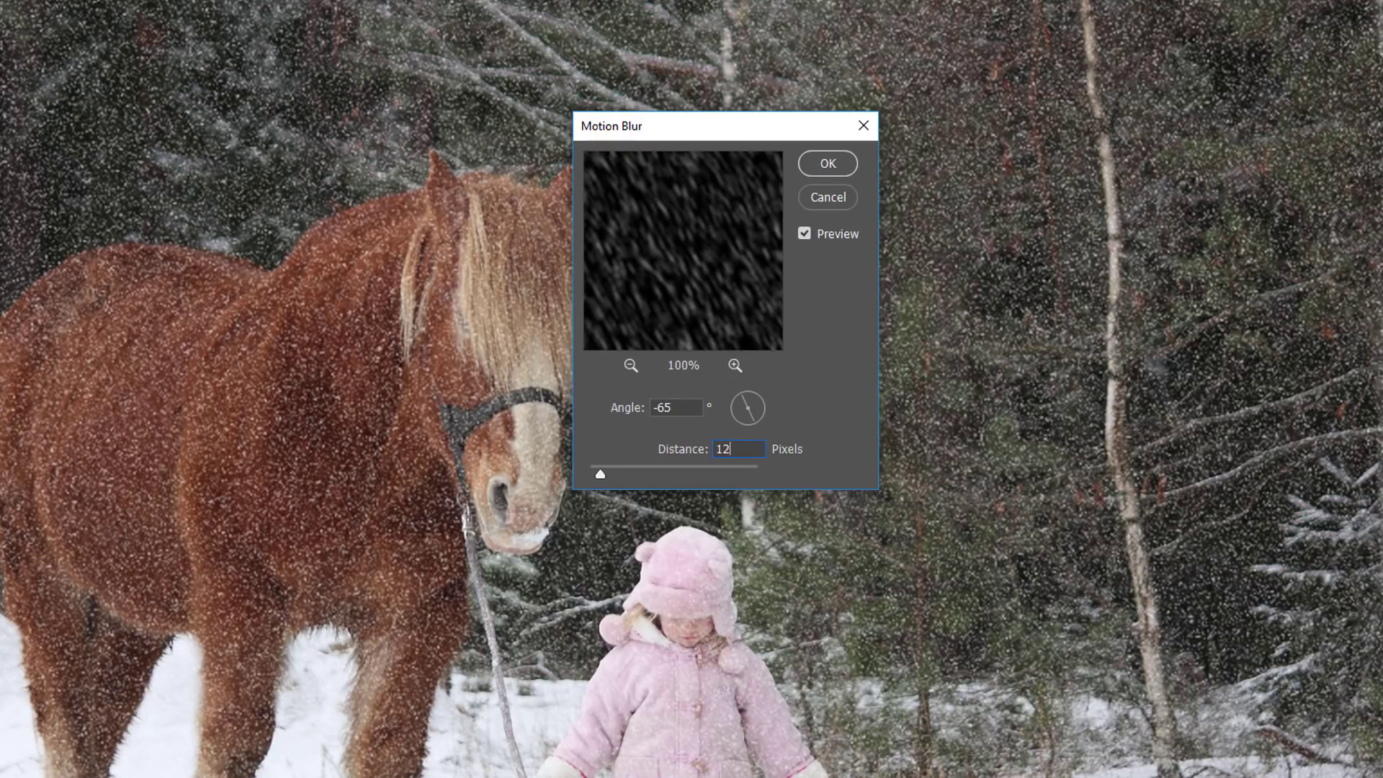
left_click(844, 167)
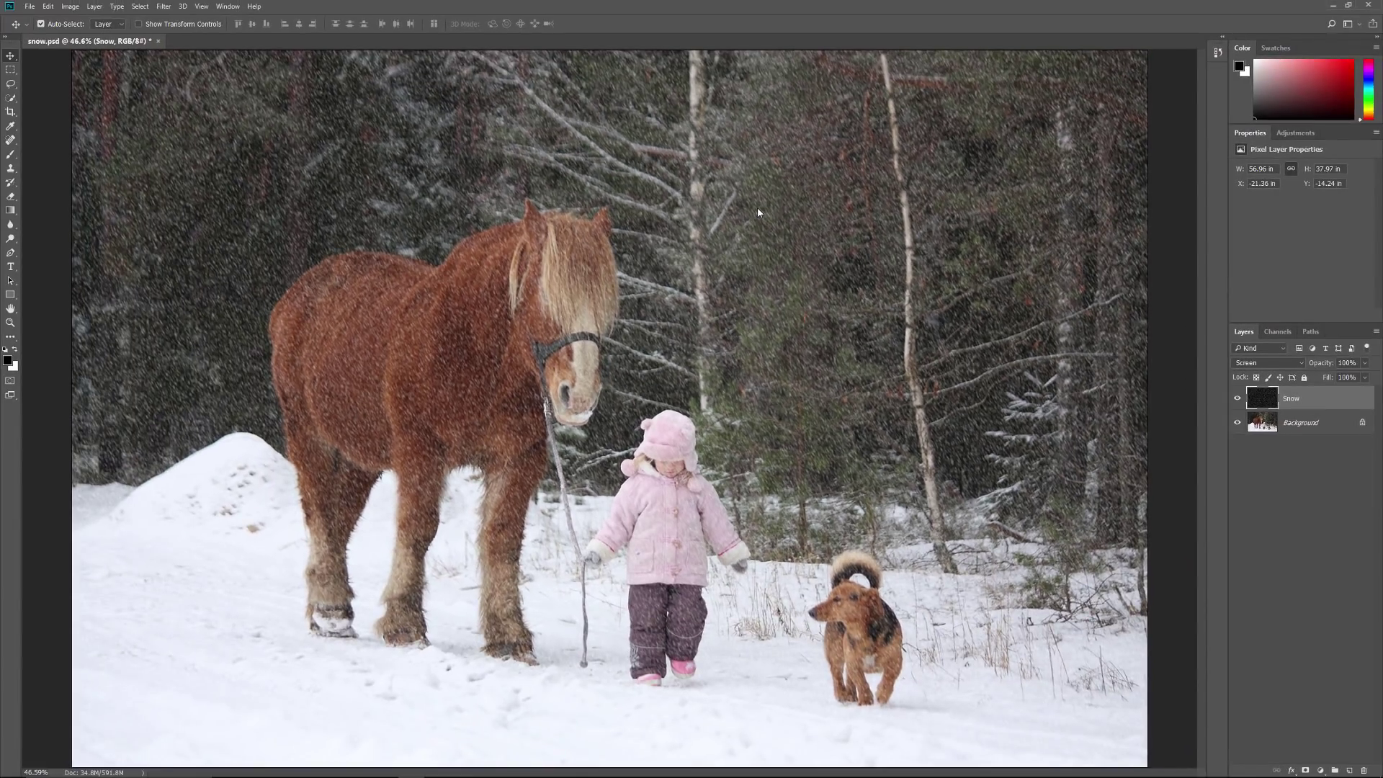
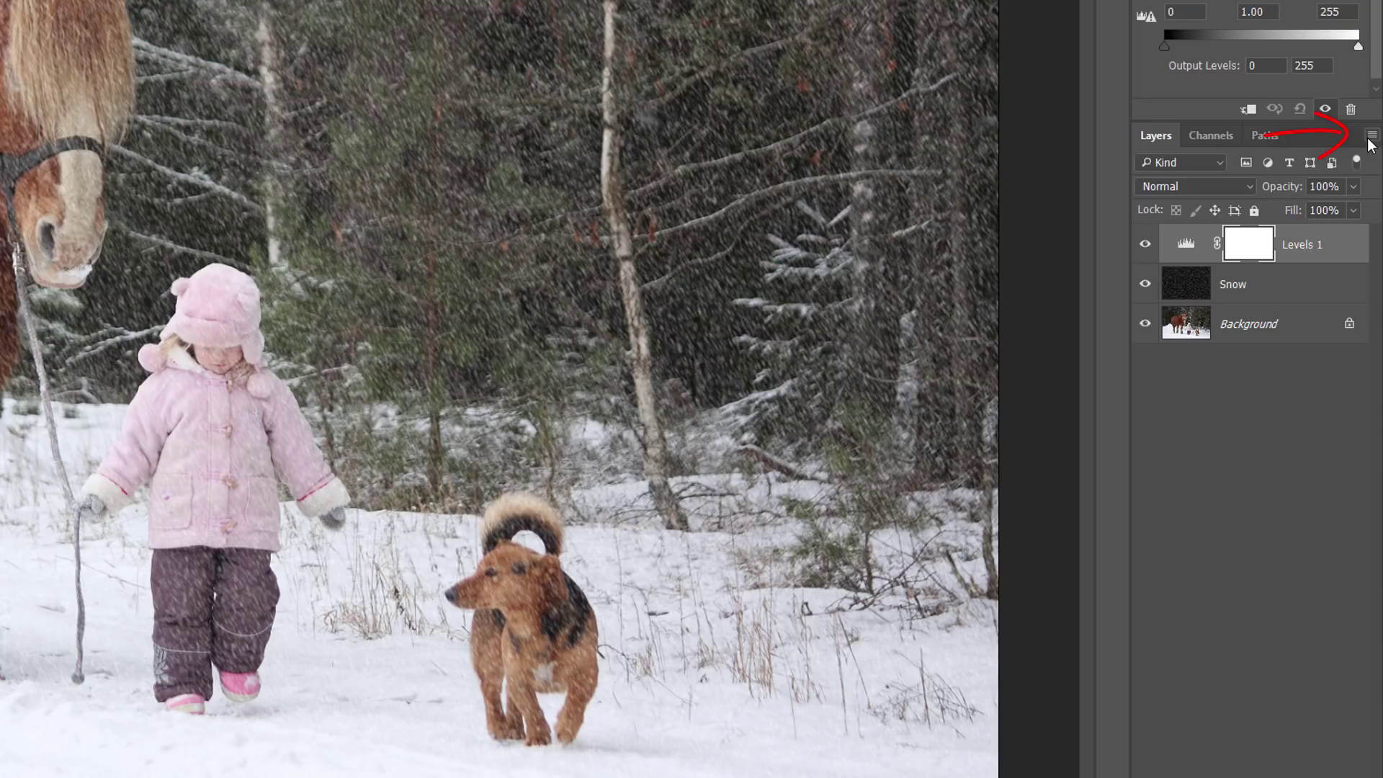
- Clip the Levels adjustment to the Snow layer and set its input black level to 36 and white level to about 138
left_click(1370, 137)
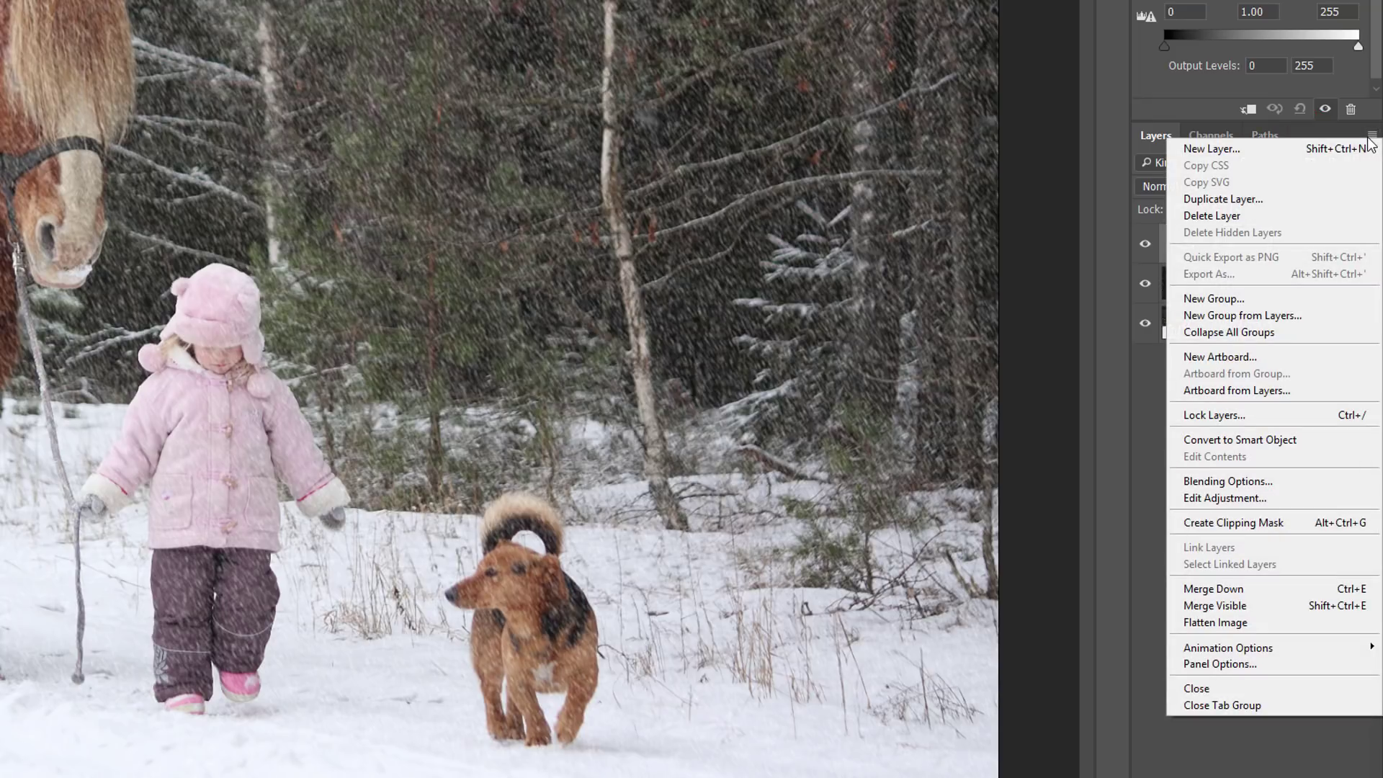
left_click(1294, 521)
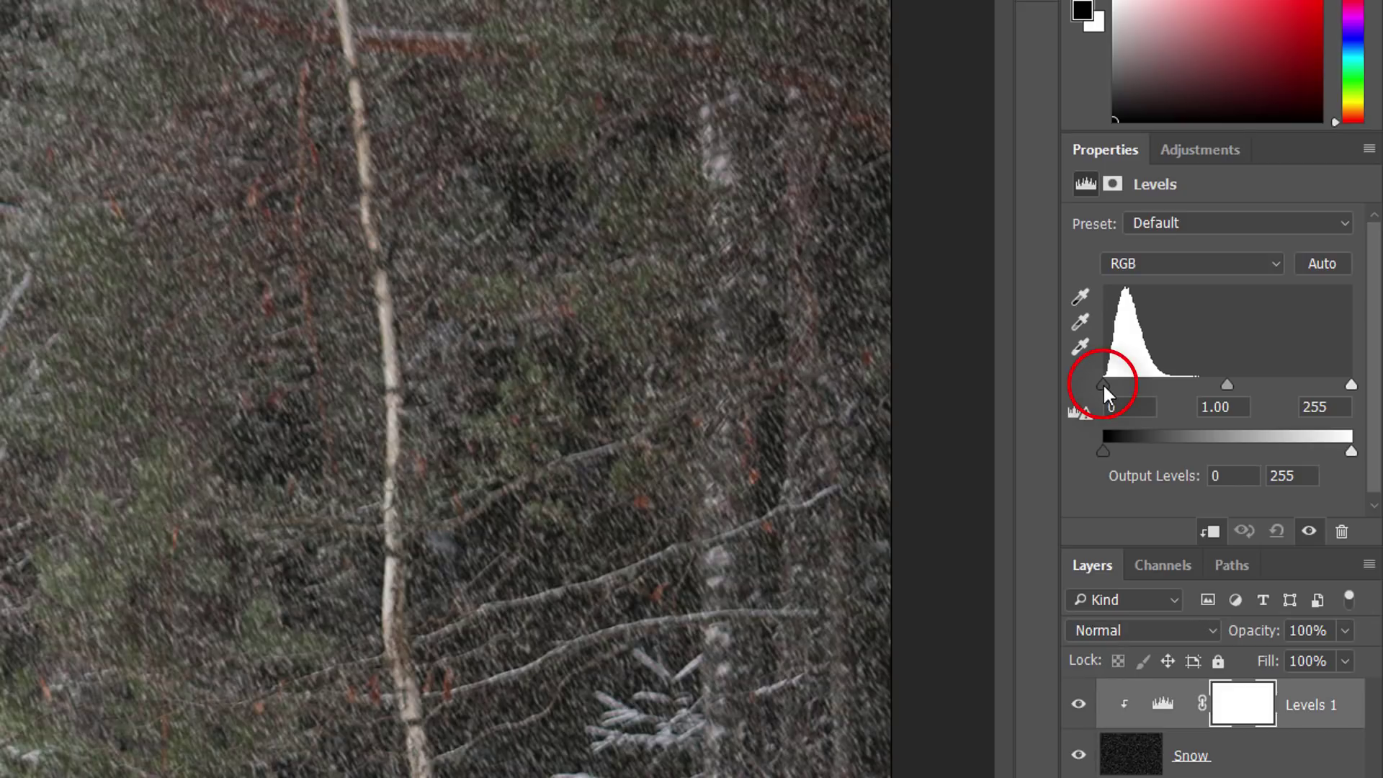
left_click_drag(1103, 383, 1131, 382)
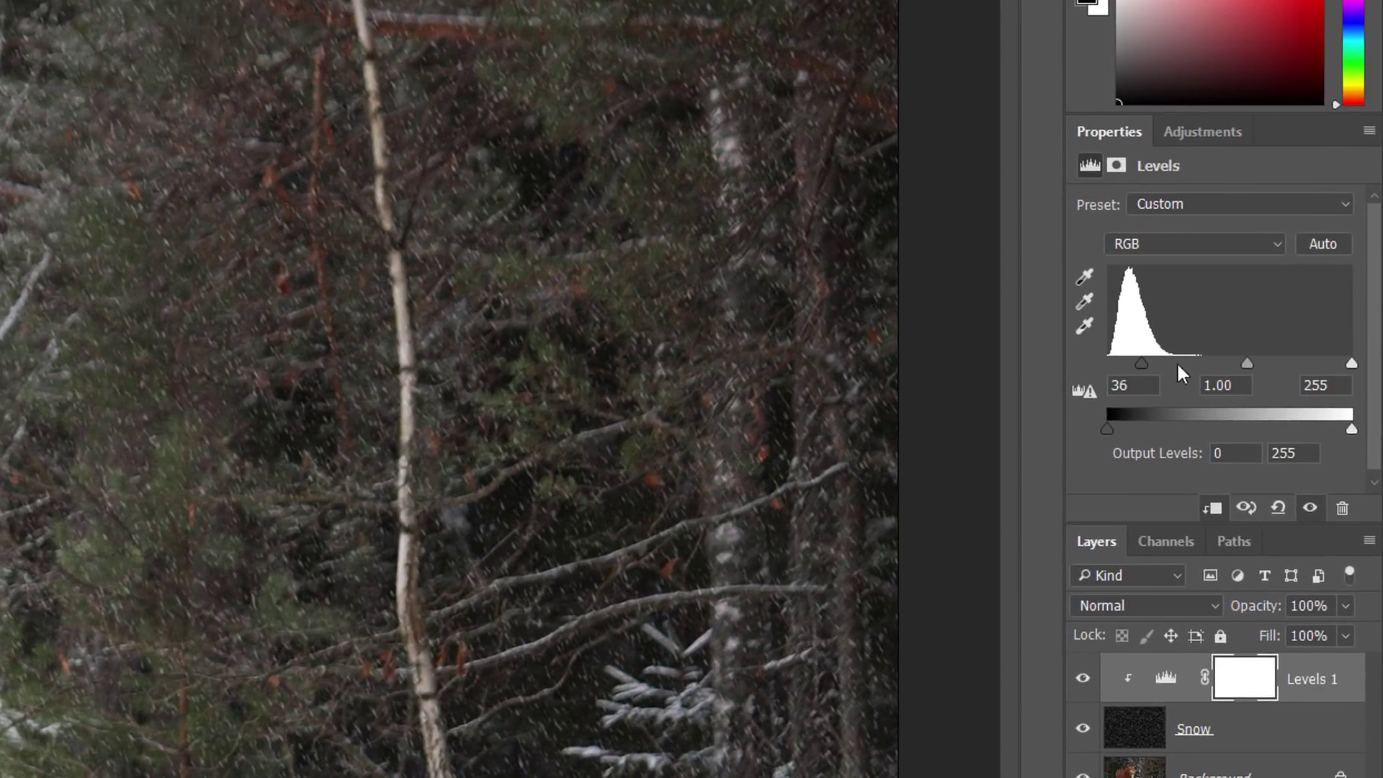
left_click(1351, 365)
left_click_drag(1350, 364, 1240, 367)
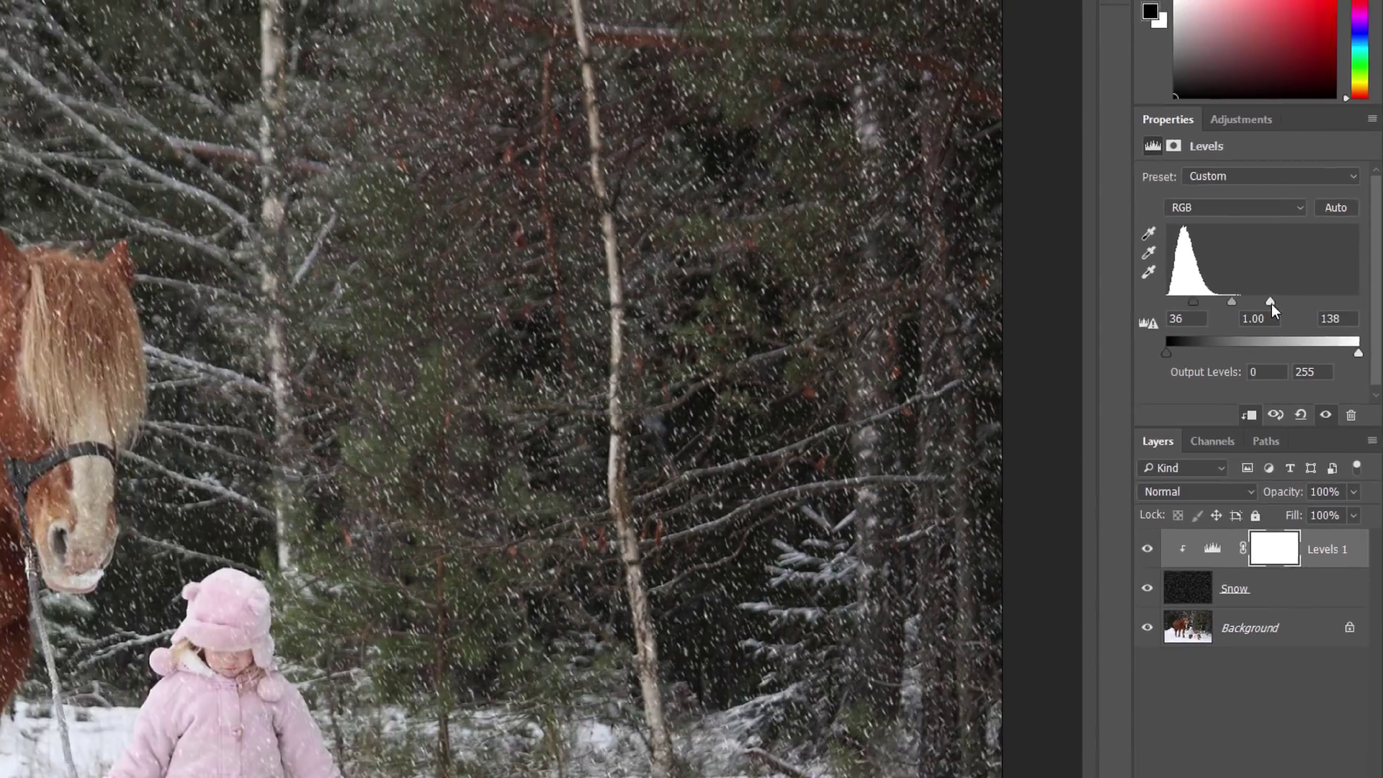
left_click_drag(1272, 304, 1273, 308)
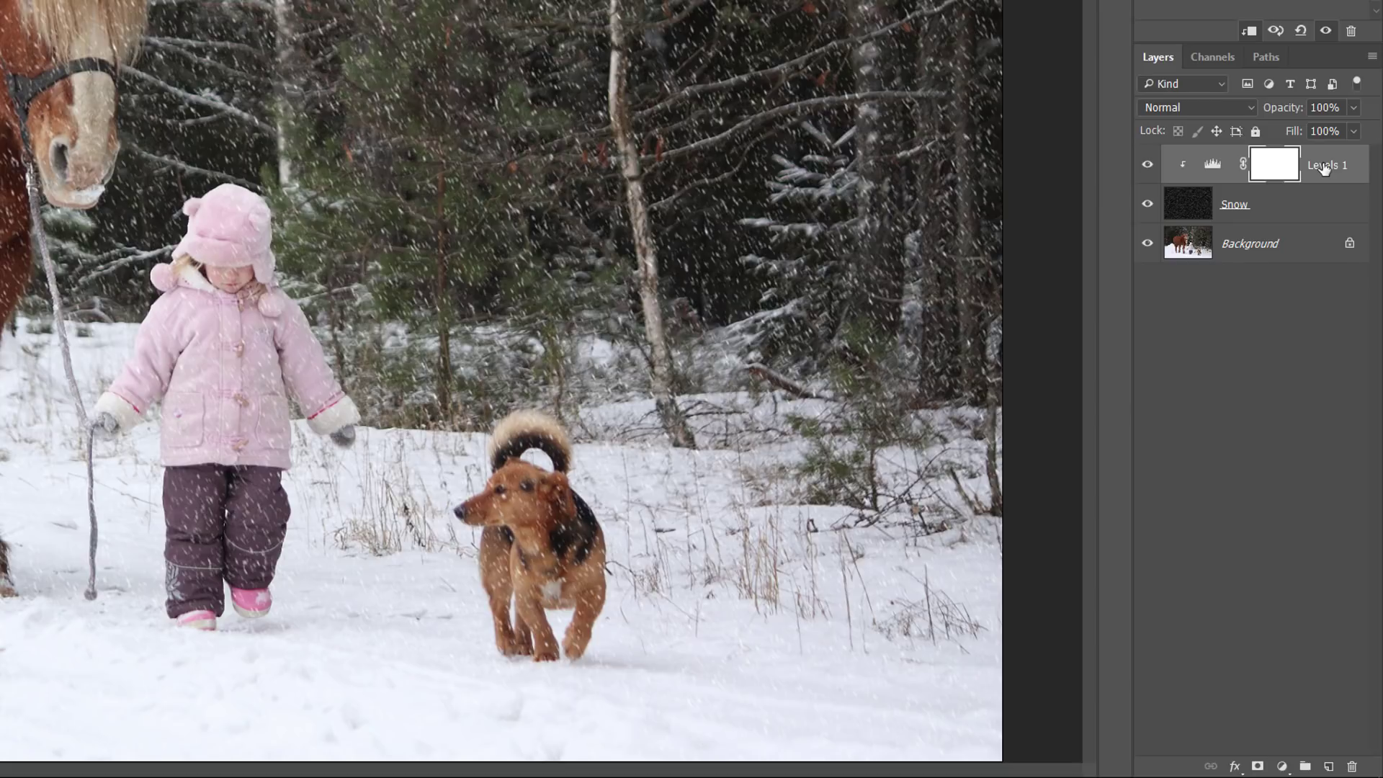
- Duplicate the Snow layer together with its Levels adjustment and rotate the duplicated snow layer 180°
left_click(1294, 203)
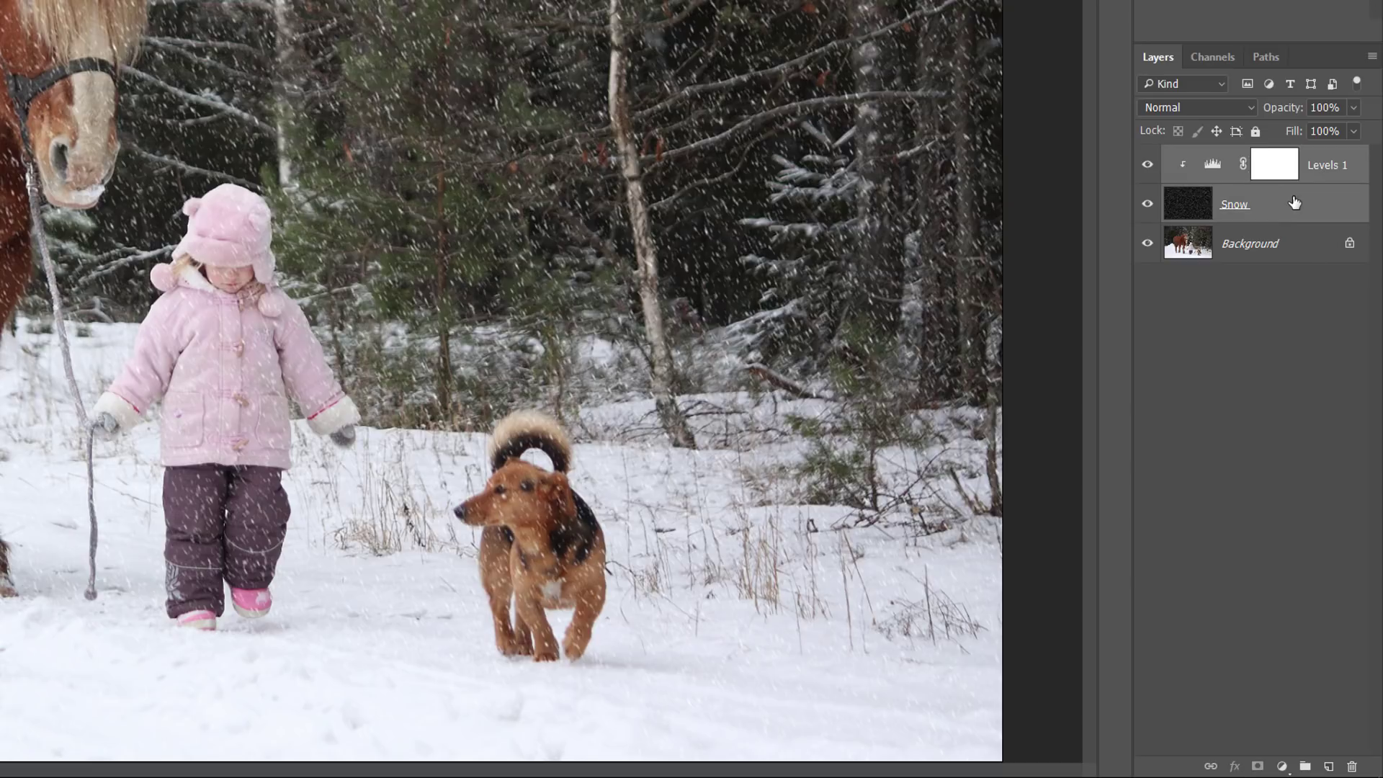
mouse_move(1294, 203)
left_mouse_down()
mouse_move(1345, 655)
mouse_move(1331, 771)
left_mouse_up()
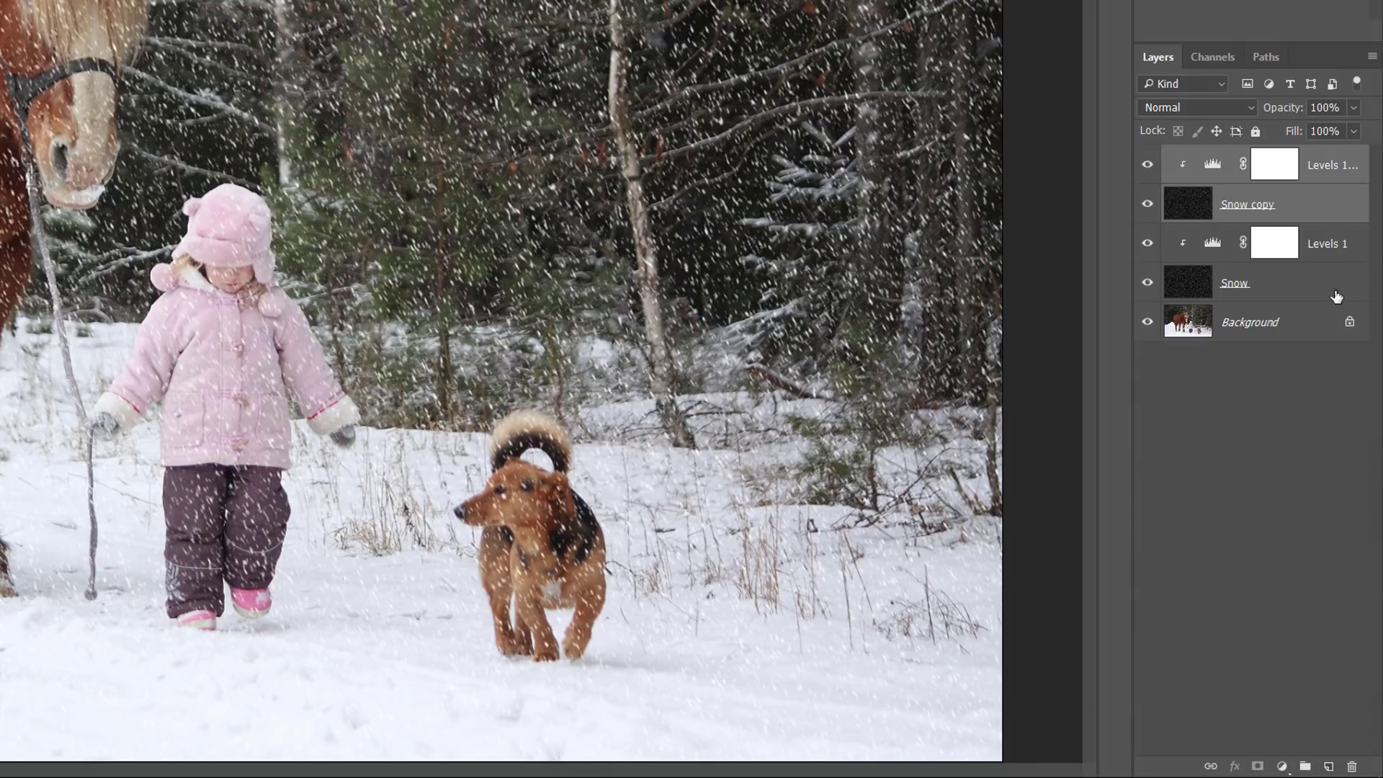
left_click(1318, 206)
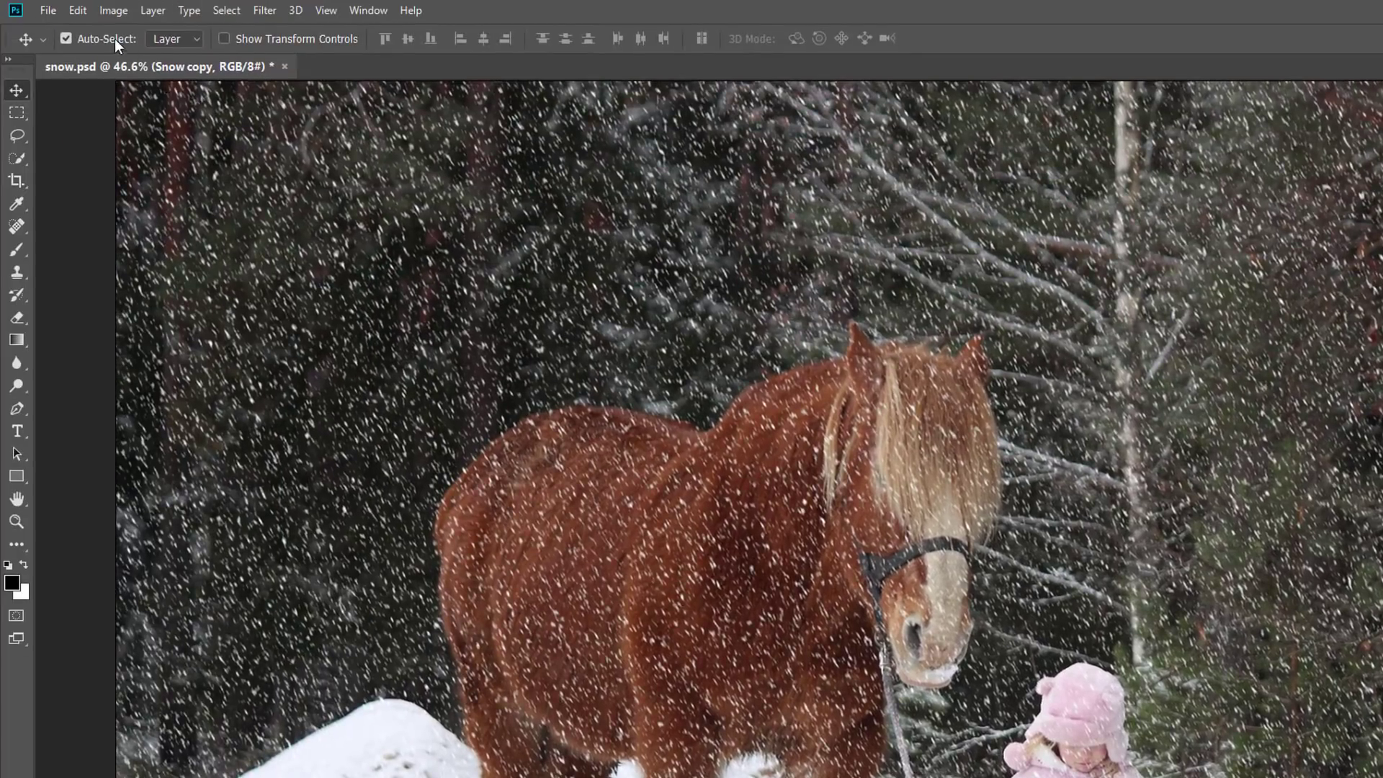
left_click(85, 16)
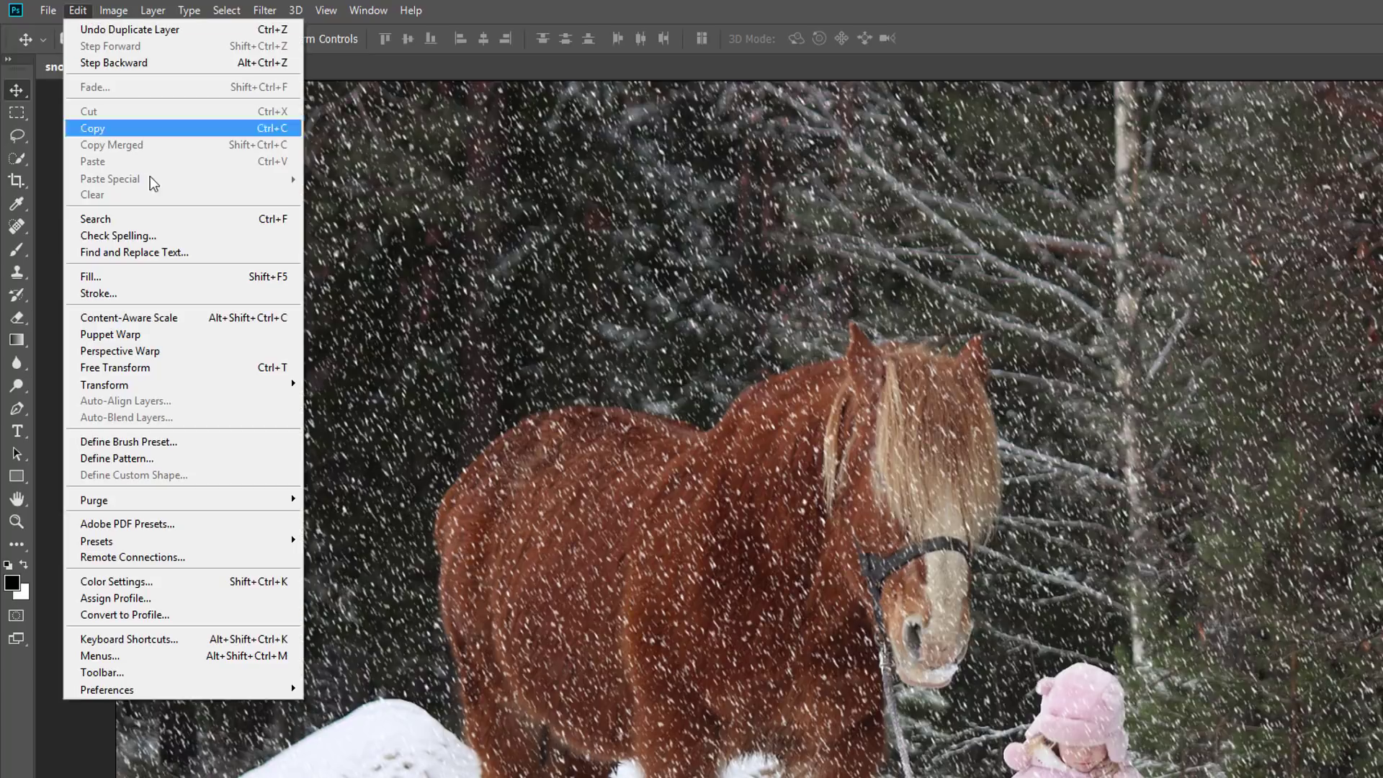
mouse_move(175, 387)
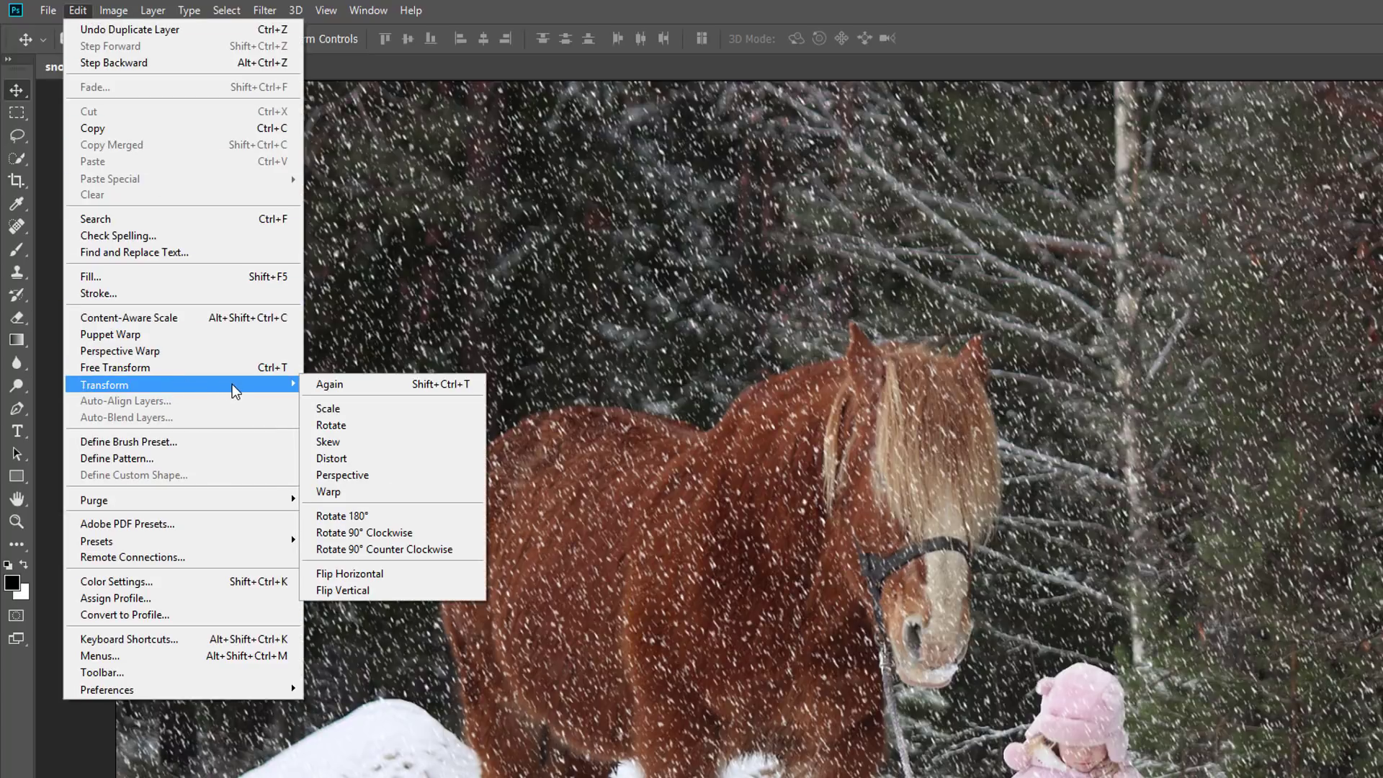
left_click(405, 516)
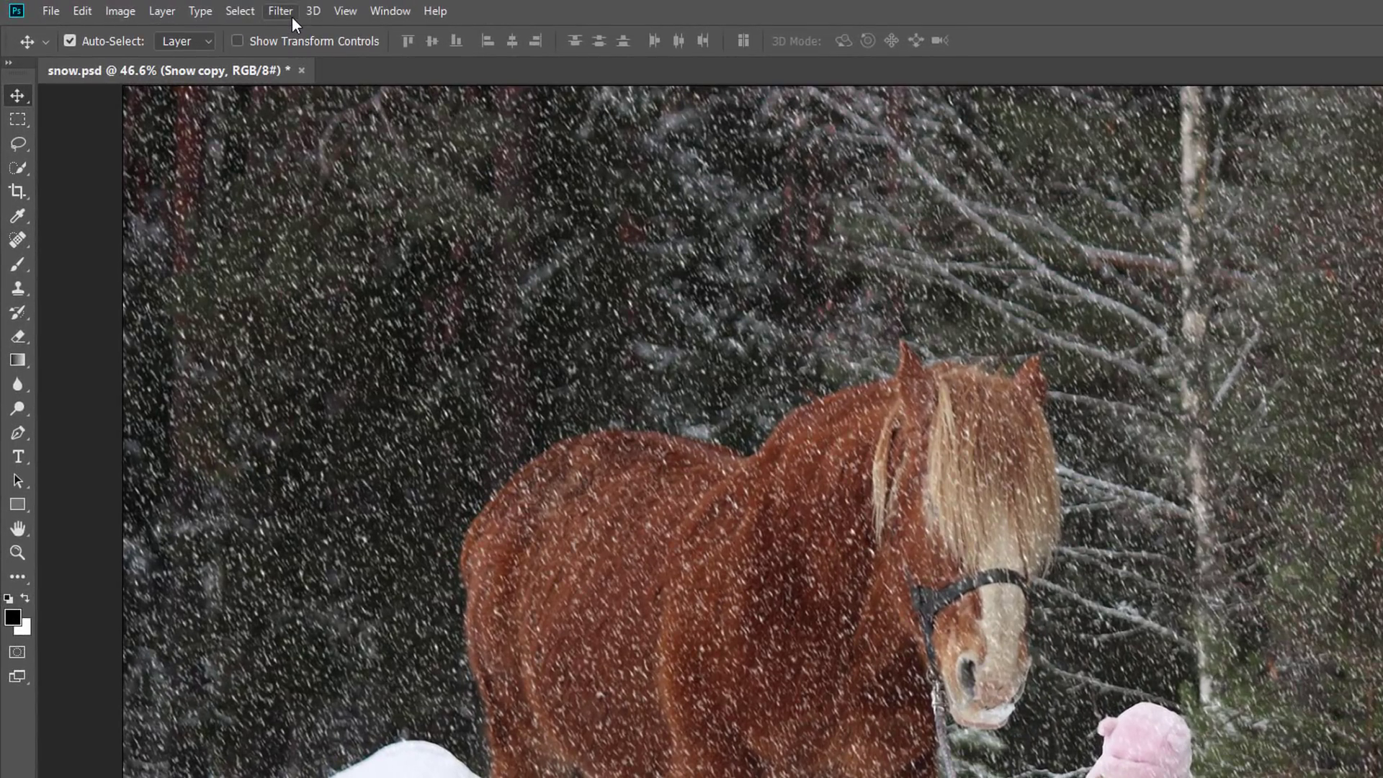
- Apply the Crystallize filter to the Snow copy layer, adjusting its cell size for larger snowflakes
left_click(292, 17)
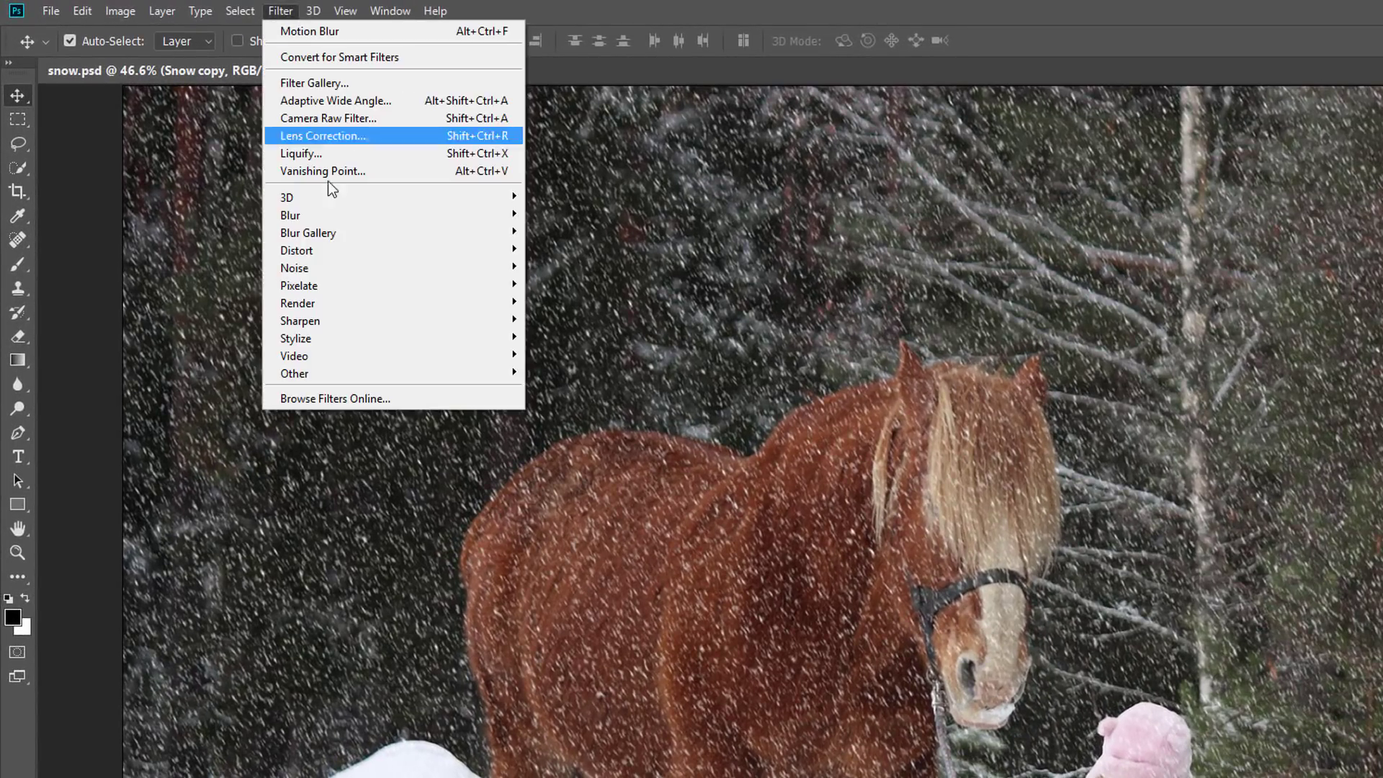
mouse_move(365, 283)
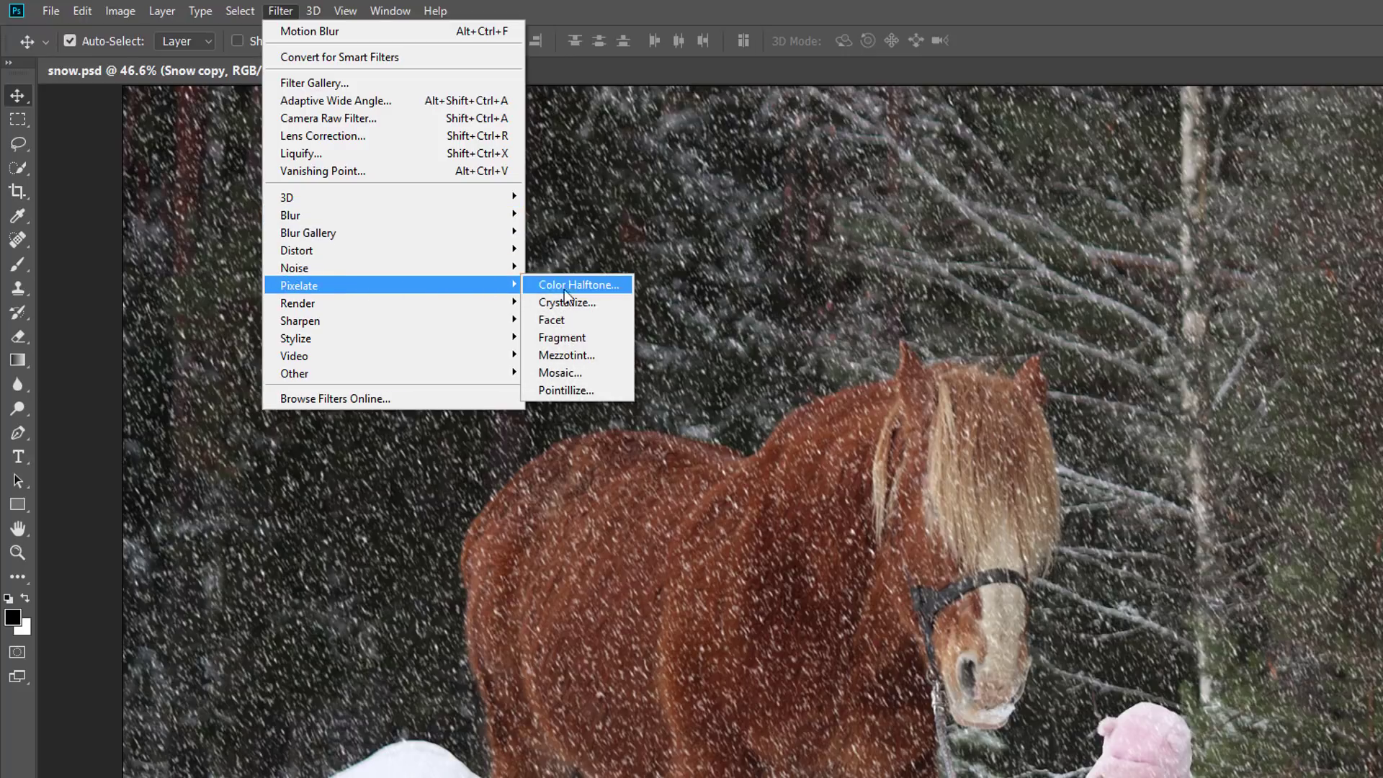
left_click(607, 301)
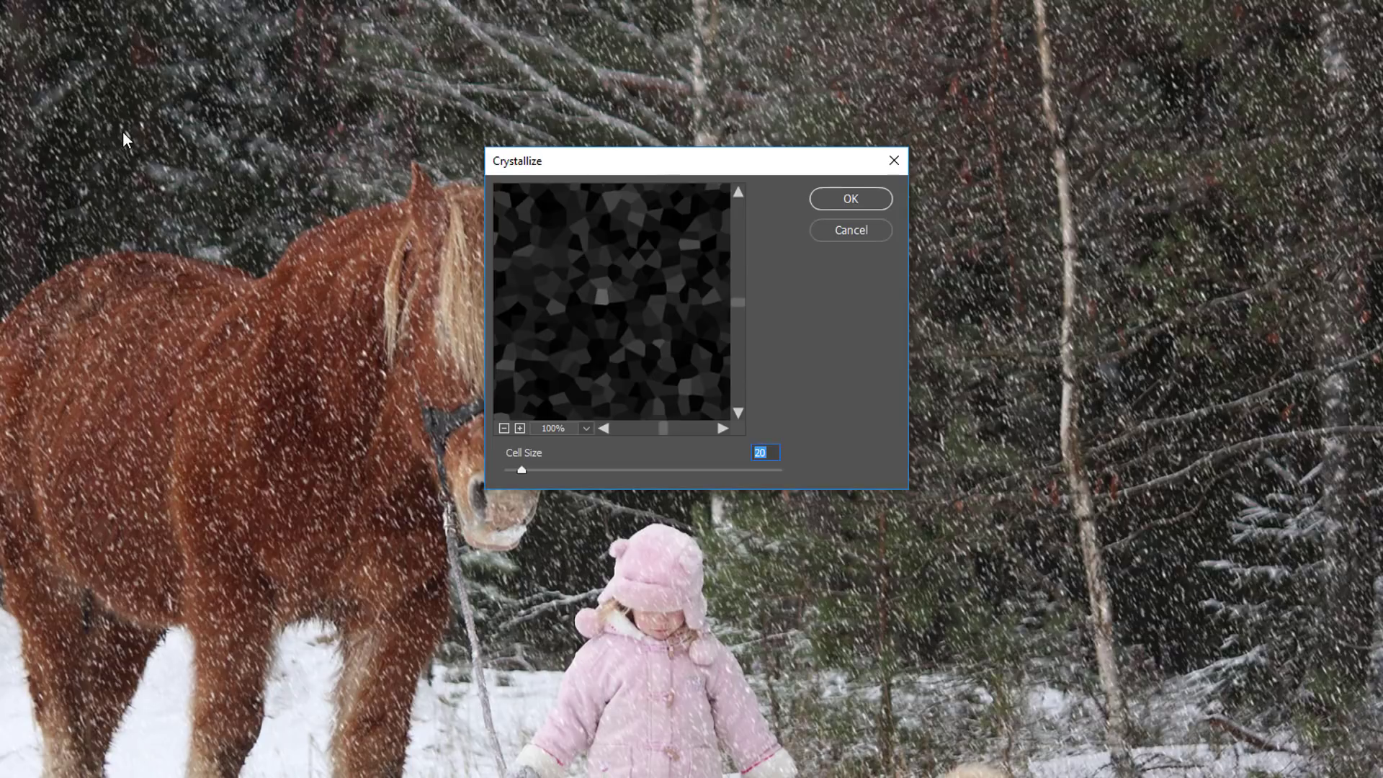
left_click(764, 452)
left_click(771, 452)
left_click(873, 197)
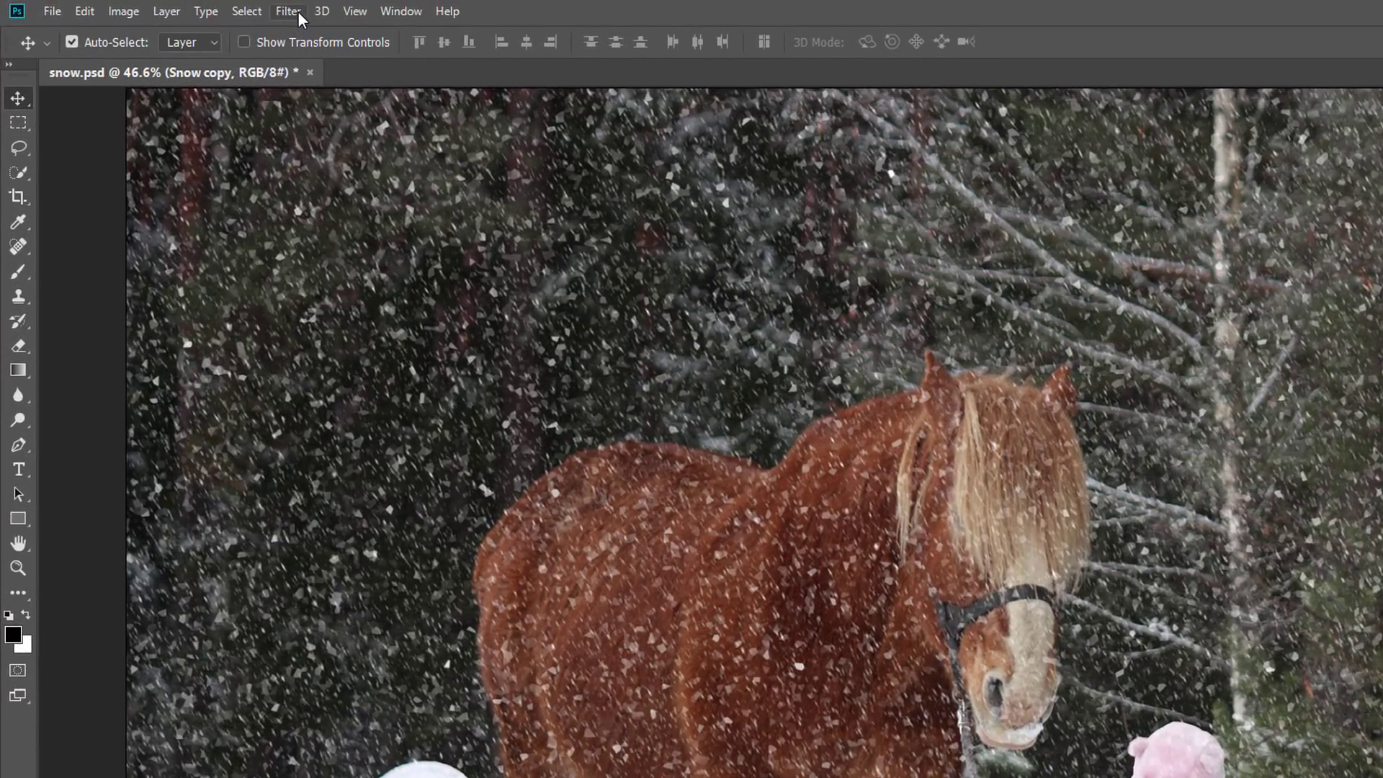
- Apply Motion Blur to the Snow copy layer with an angle of -65° and a distance of 20 pixels
left_click(296, 10)
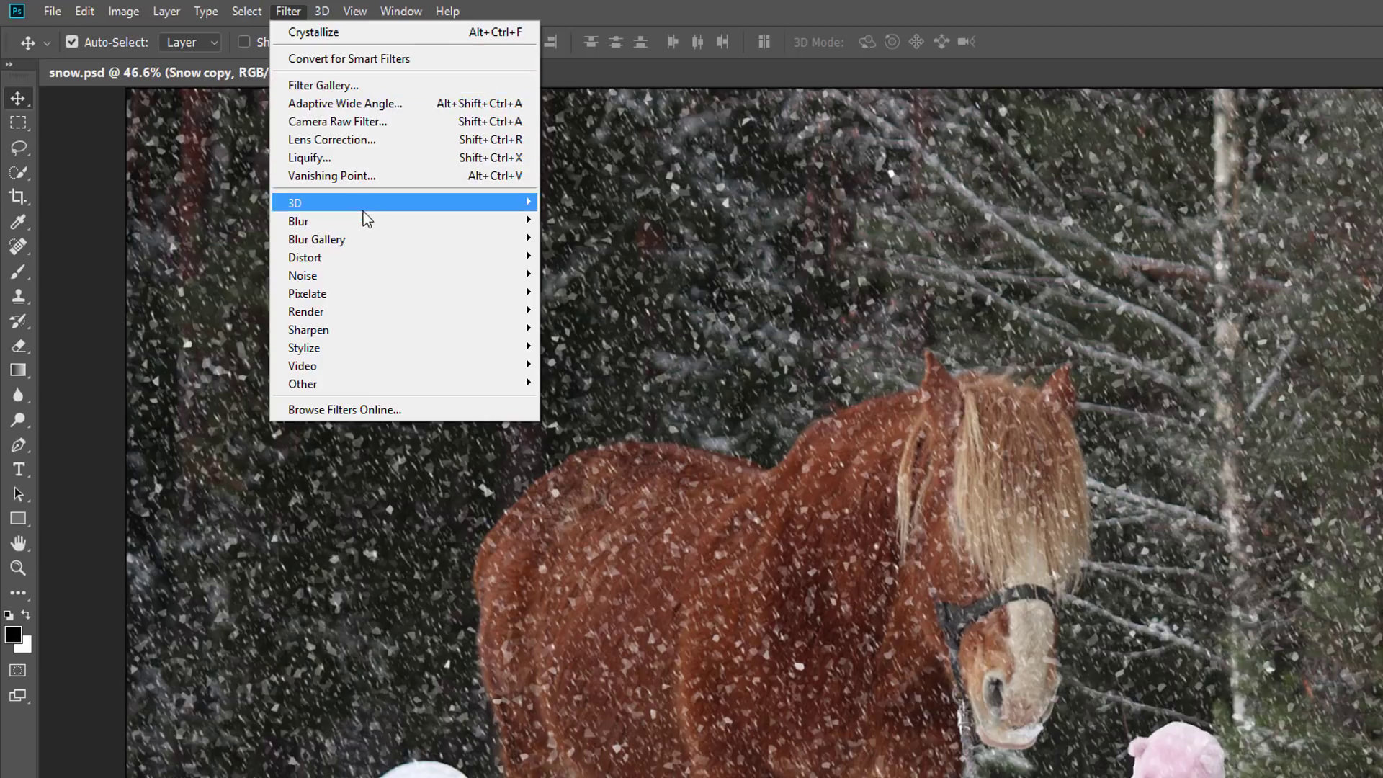
mouse_move(366, 221)
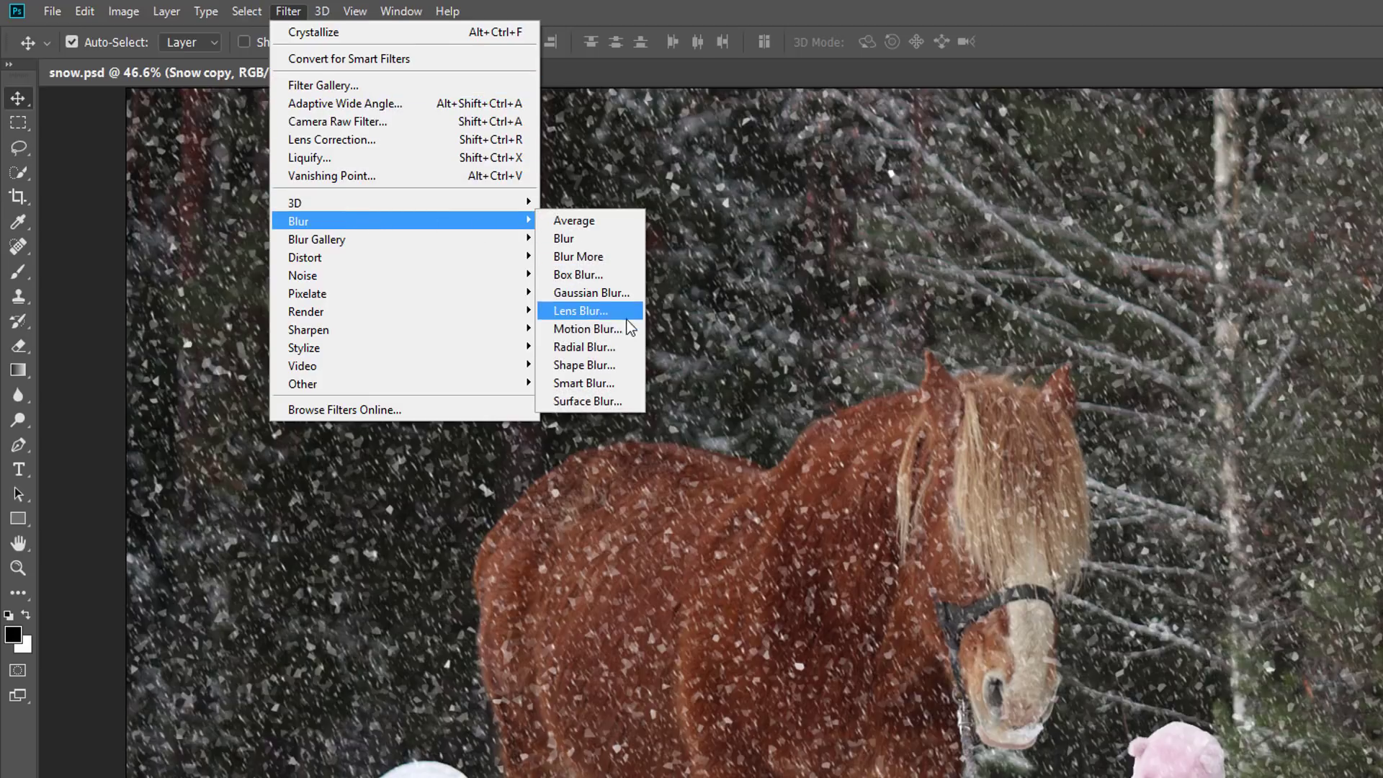
left_click(587, 328)
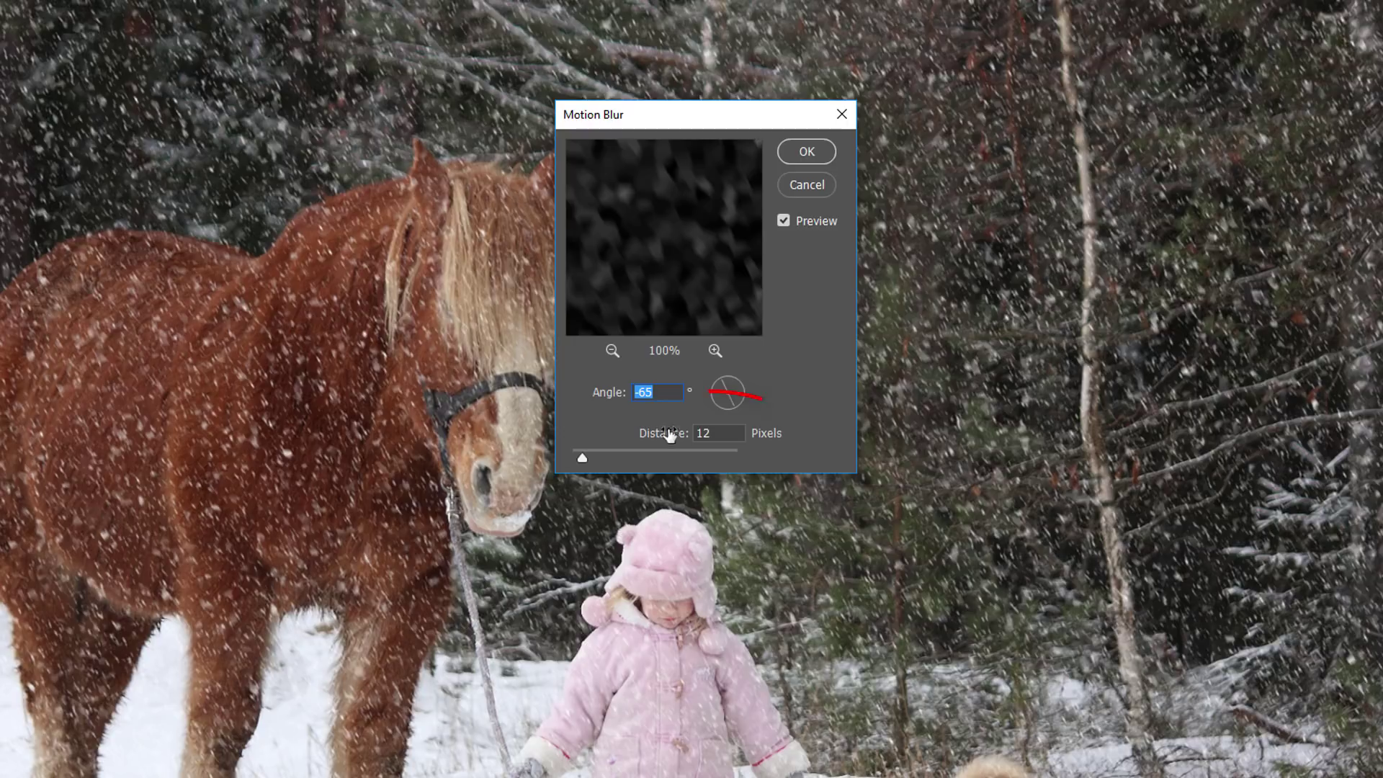
left_click(726, 433)
left_click_drag(726, 433, 667, 433)
type("20")
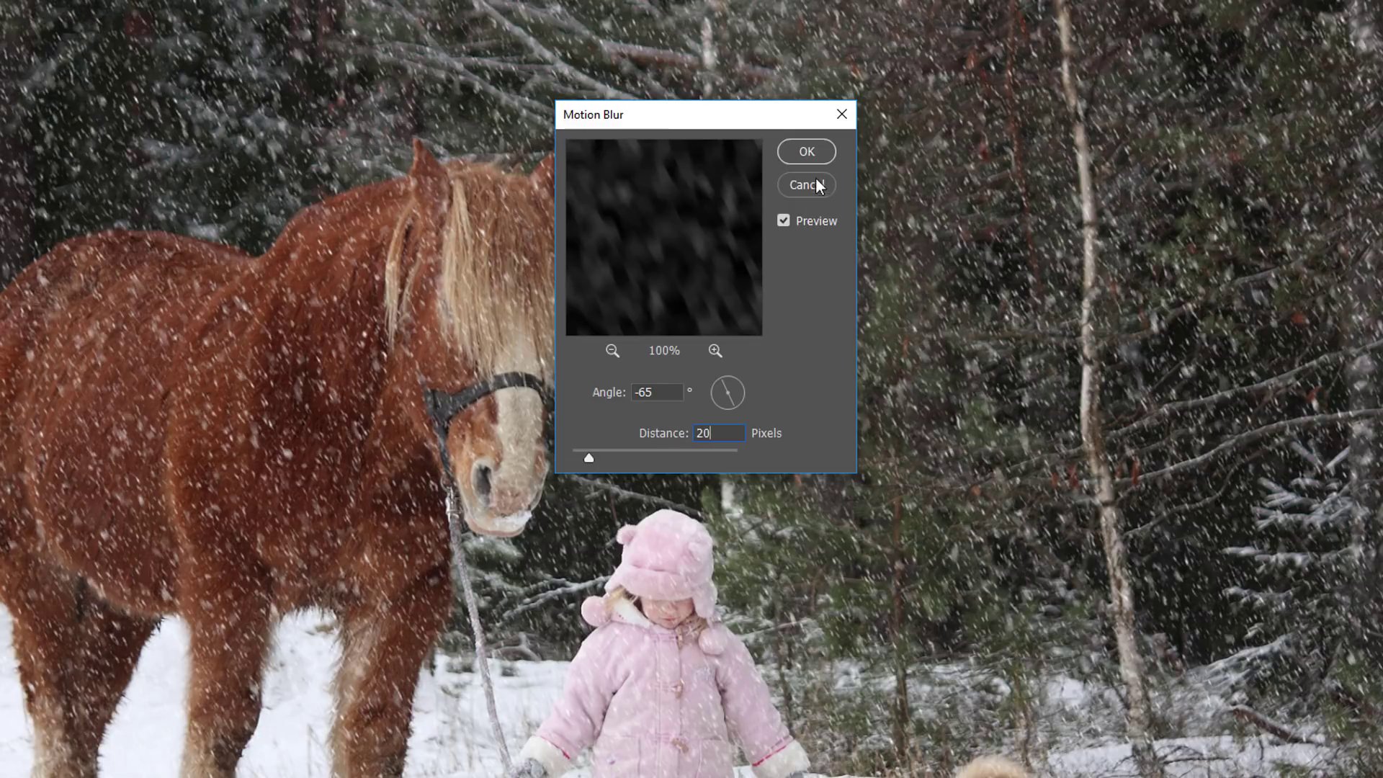
left_click(823, 153)
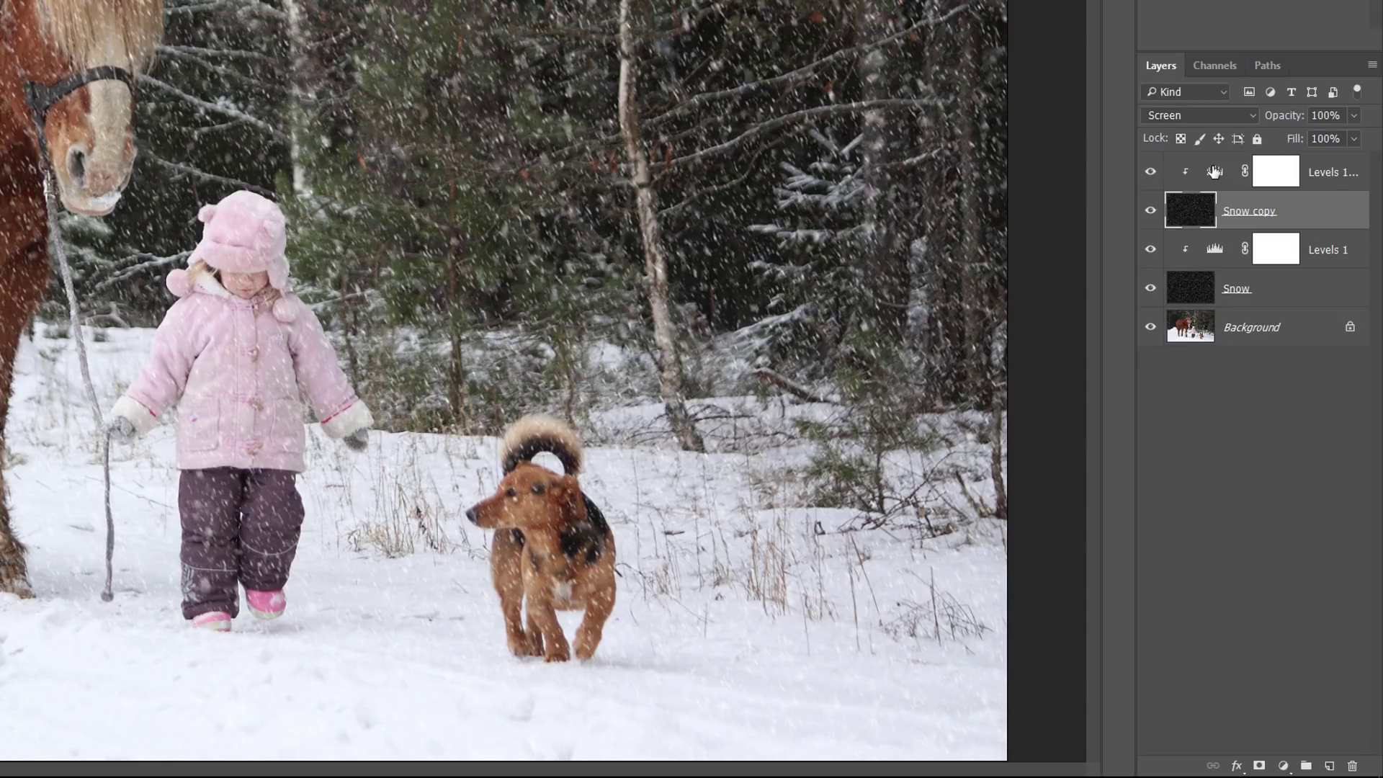
- In the Levels adjustment clipped to Snow copy, raise the input black level slightly and lower the input white level
left_click(1214, 172)
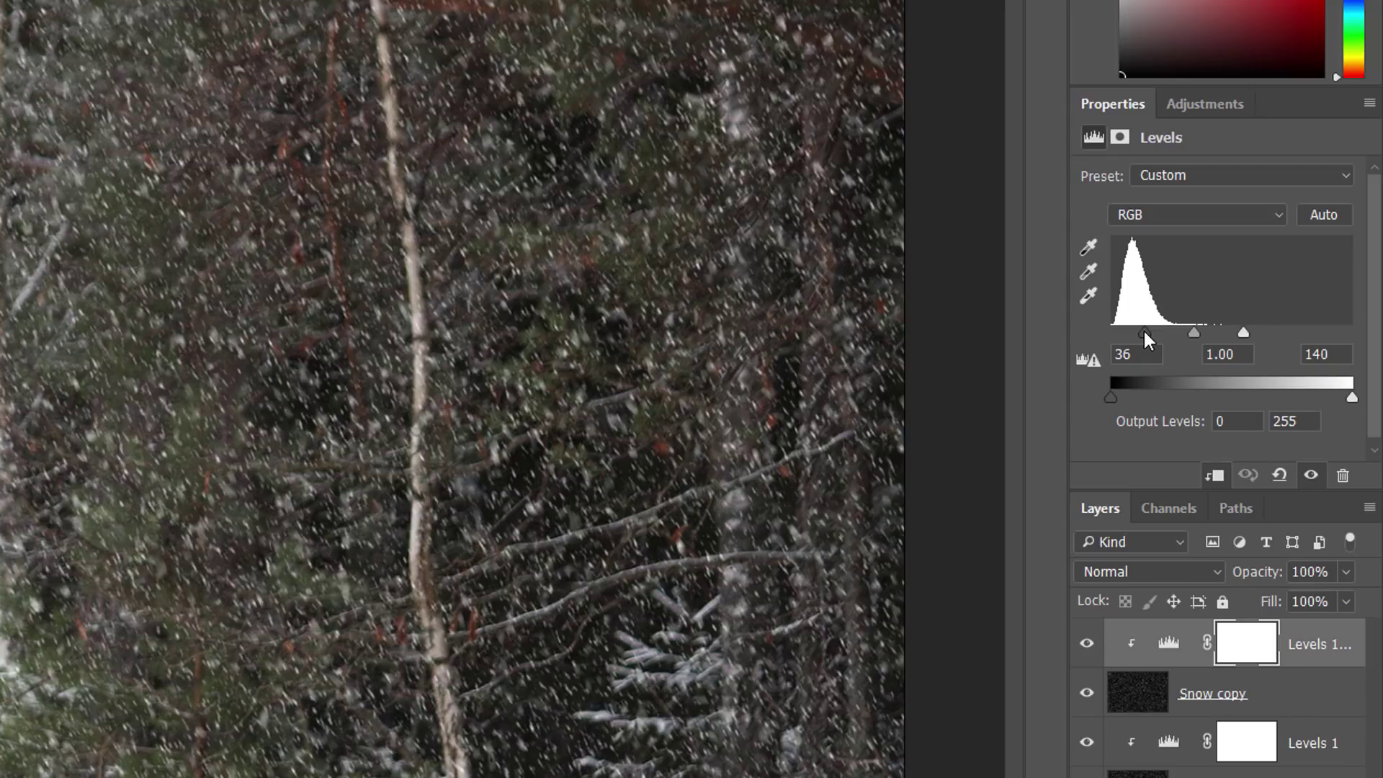
mouse_move(1141, 330)
left_mouse_down()
mouse_move(1118, 330)
mouse_move(1147, 333)
left_mouse_up()
mouse_move(1242, 334)
left_mouse_down()
mouse_move(1199, 332)
mouse_move(1242, 334)
mouse_move(1202, 336)
mouse_move(1225, 330)
left_mouse_up()
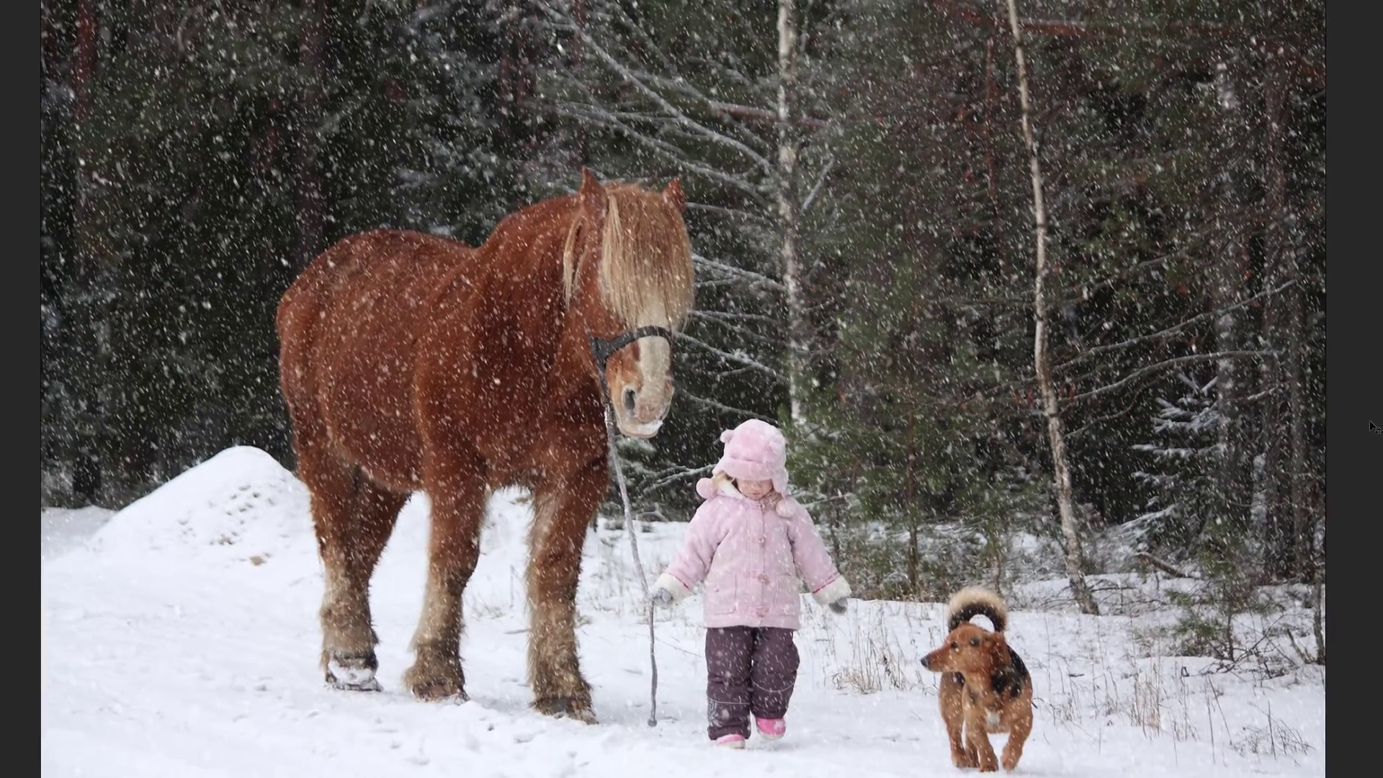